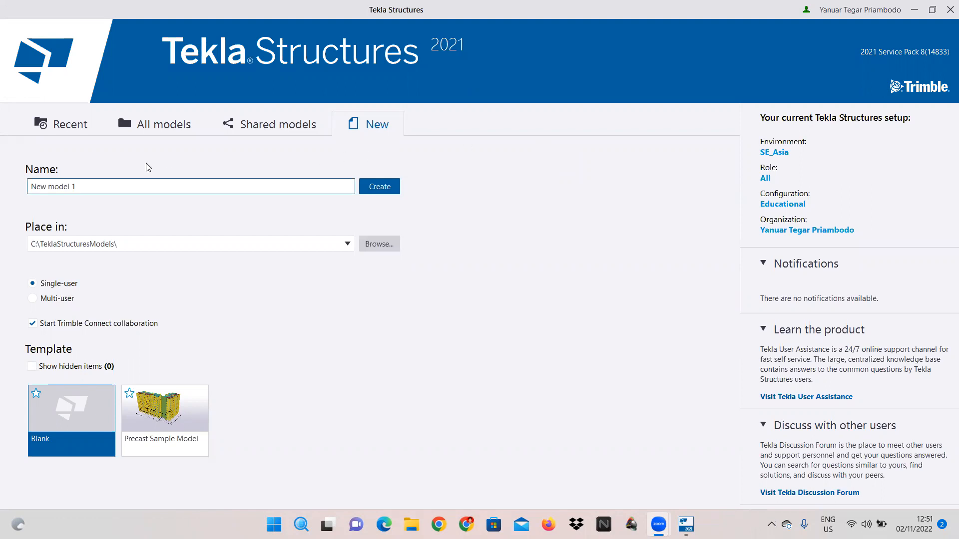
- Create a new blank model named "Pemodelan dan Penulangan Pondasi" and agree to save it under the educational license
left_click_drag(114, 184, 4, 185)
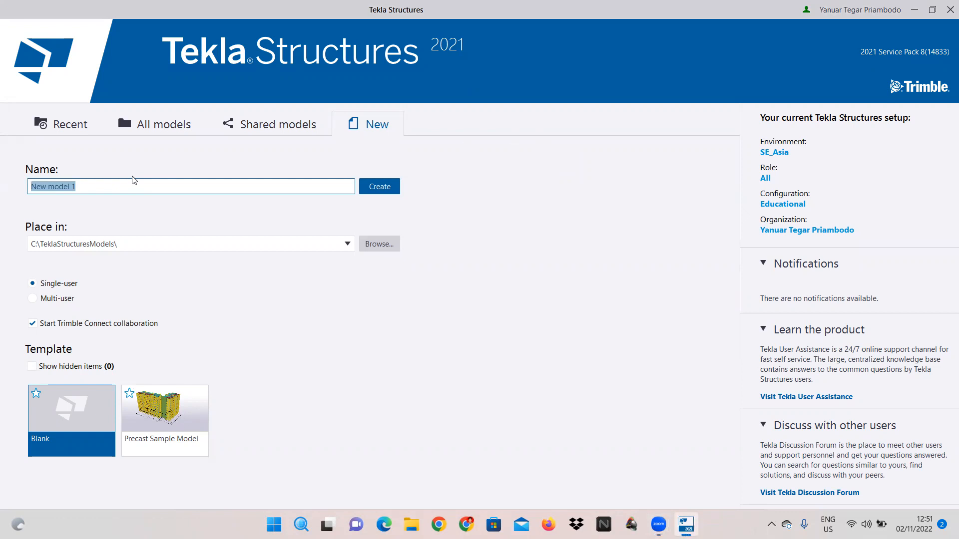
type("Pemodelan dan Pen")
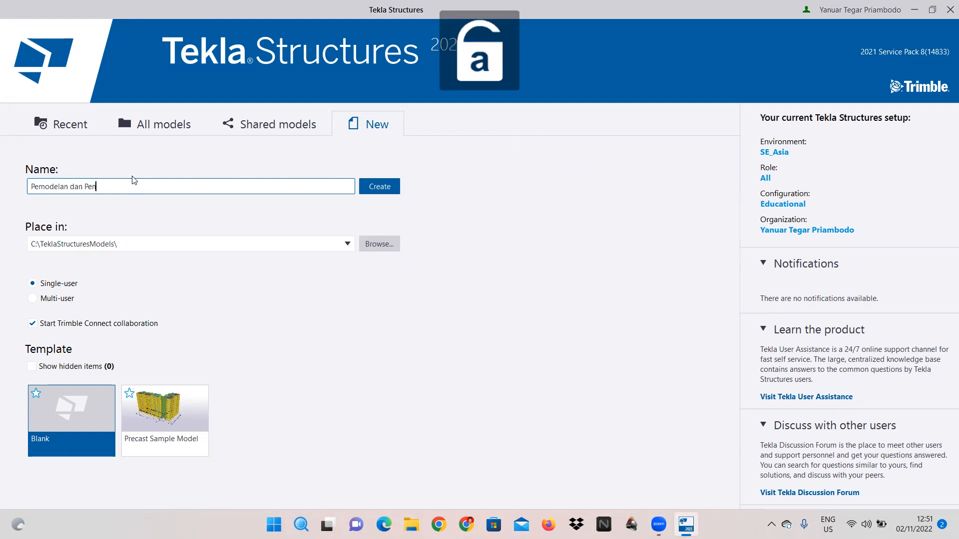
type("ulan")
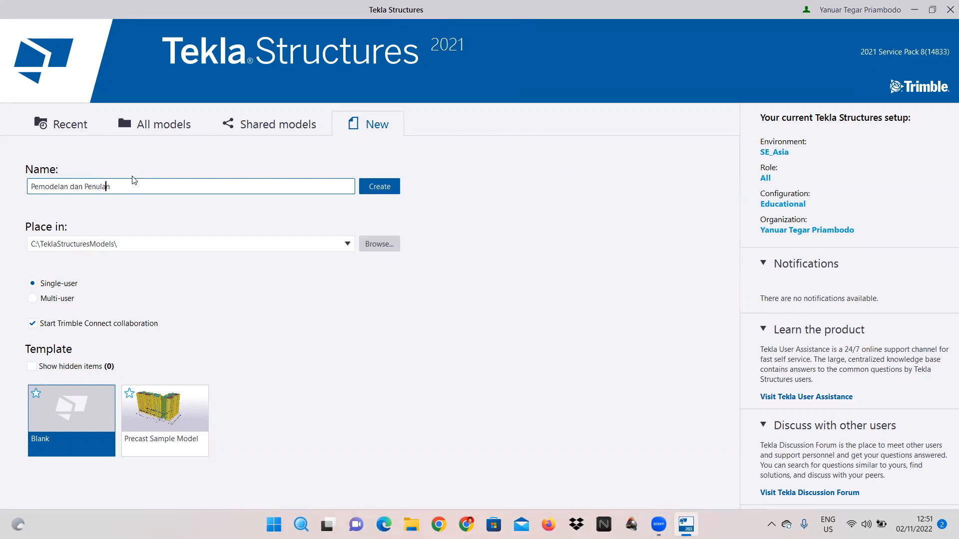
type("gan Pondasi")
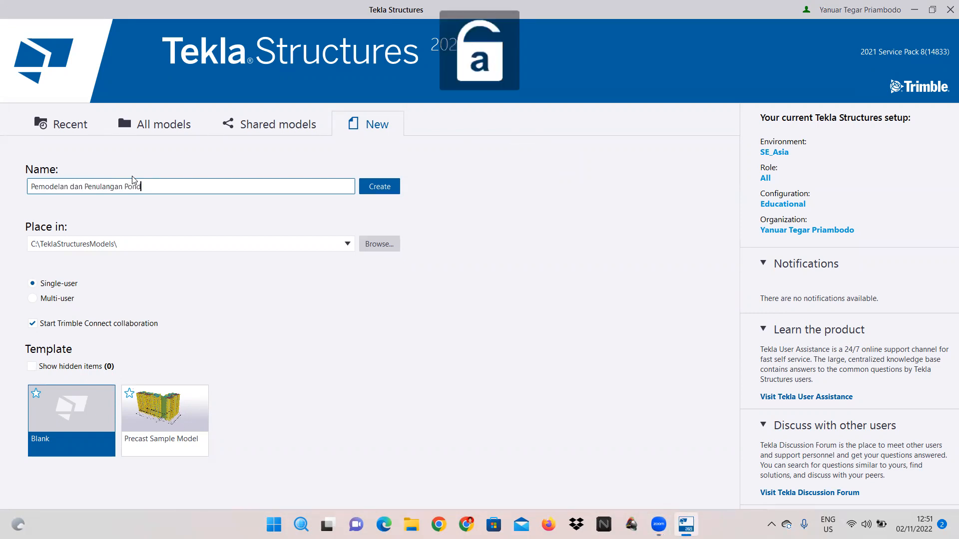
left_click(382, 186)
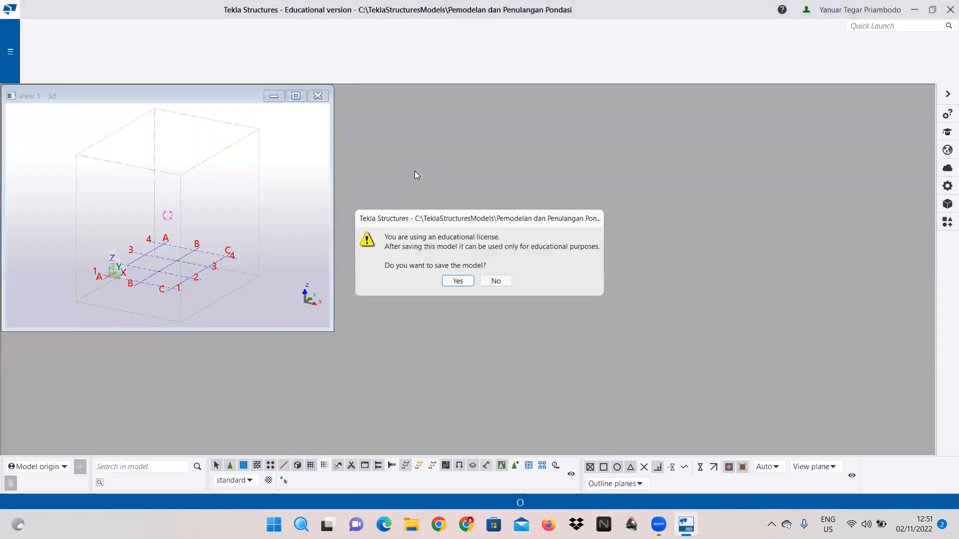
left_click(456, 283)
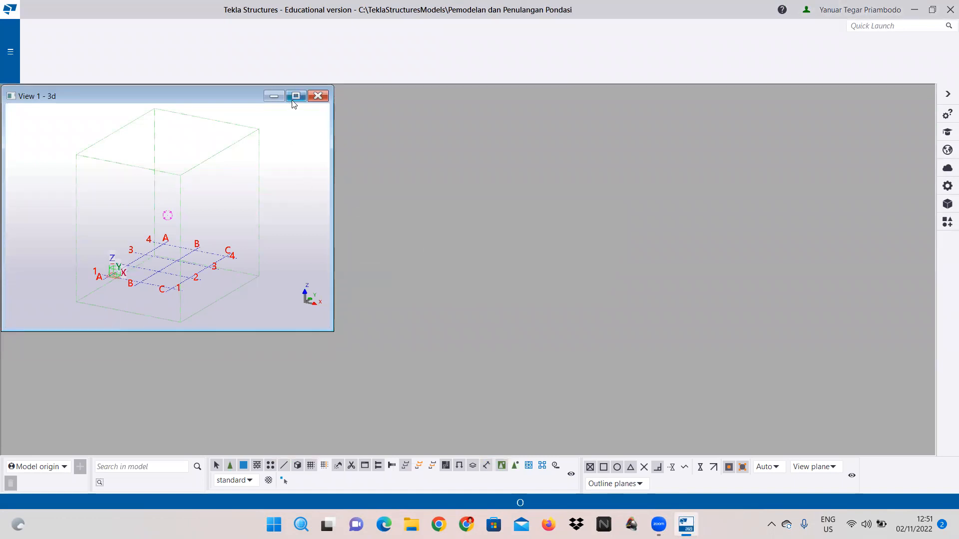
- Maximize the 3D view and create the model's Trimble Connect project with Asia as the project server location
mouse_move(296, 96)
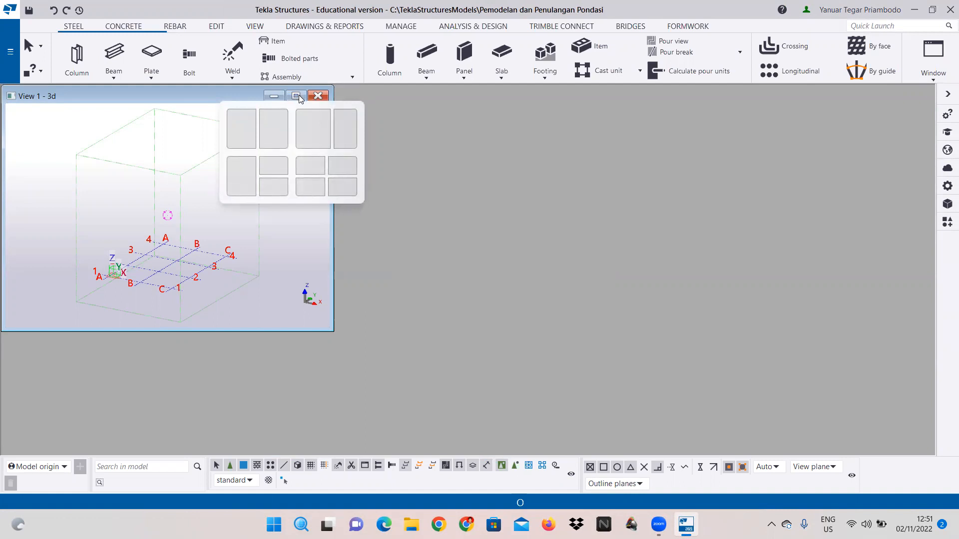
left_click(298, 96)
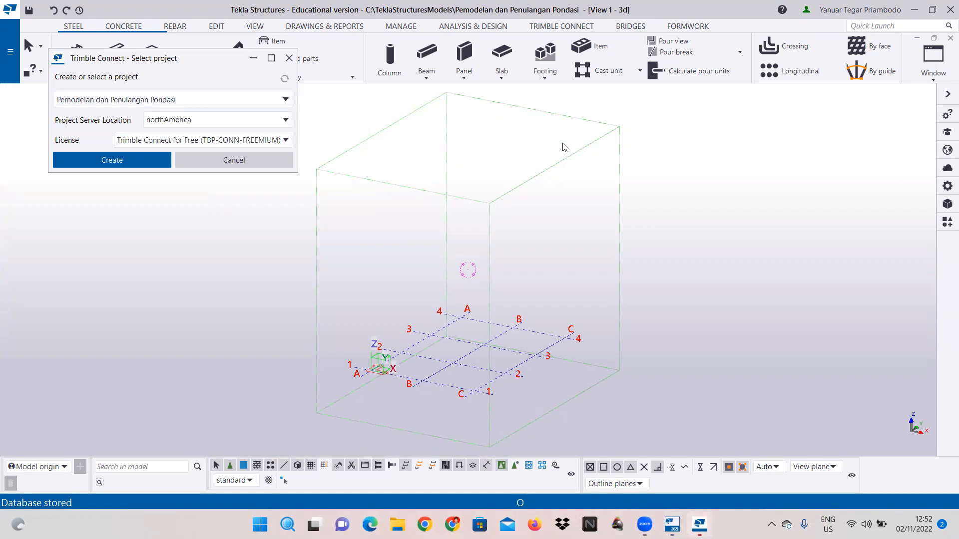
left_click(190, 119)
left_click(179, 160)
left_click(111, 160)
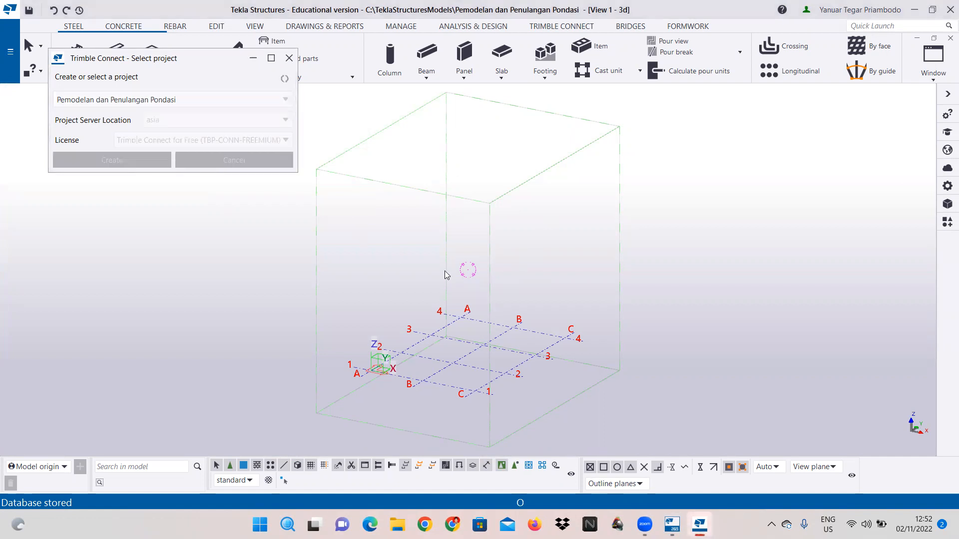
left_click(175, 121)
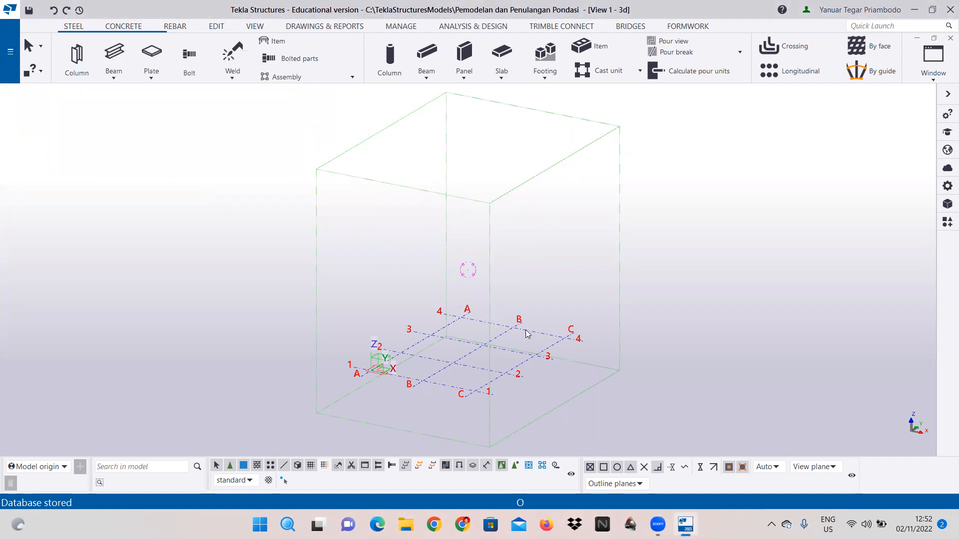
- Open the rectangular grid's properties and enter Grid as the name of its property set
double_click(525, 330)
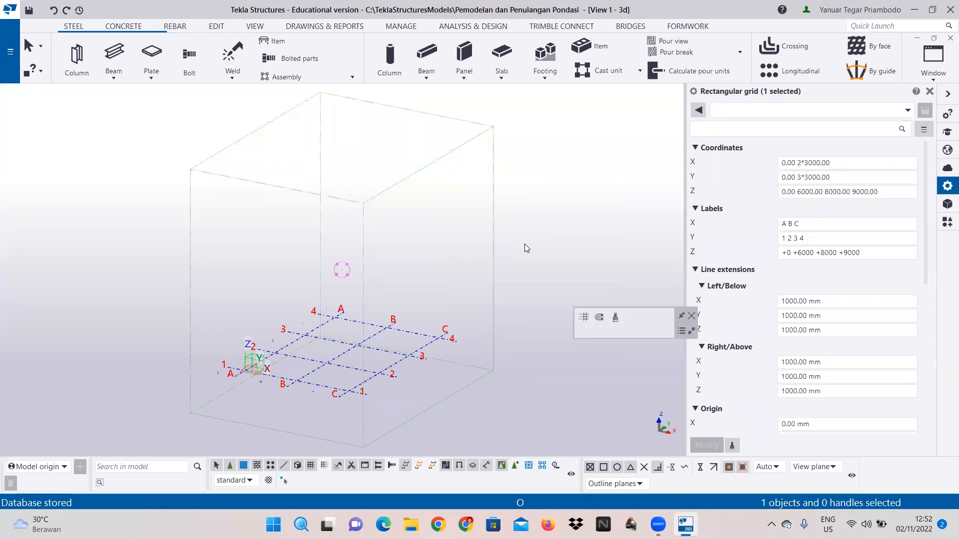
left_click(787, 128)
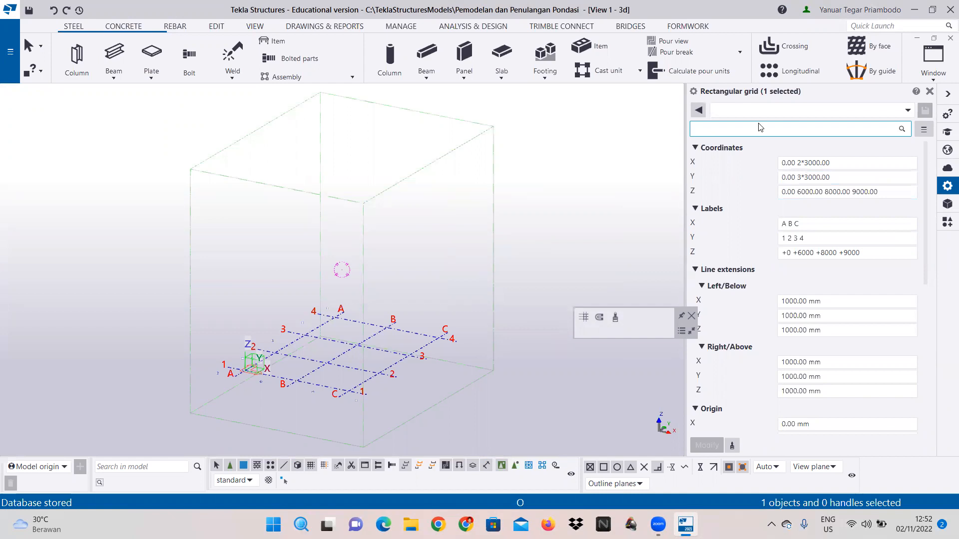
left_click(749, 110)
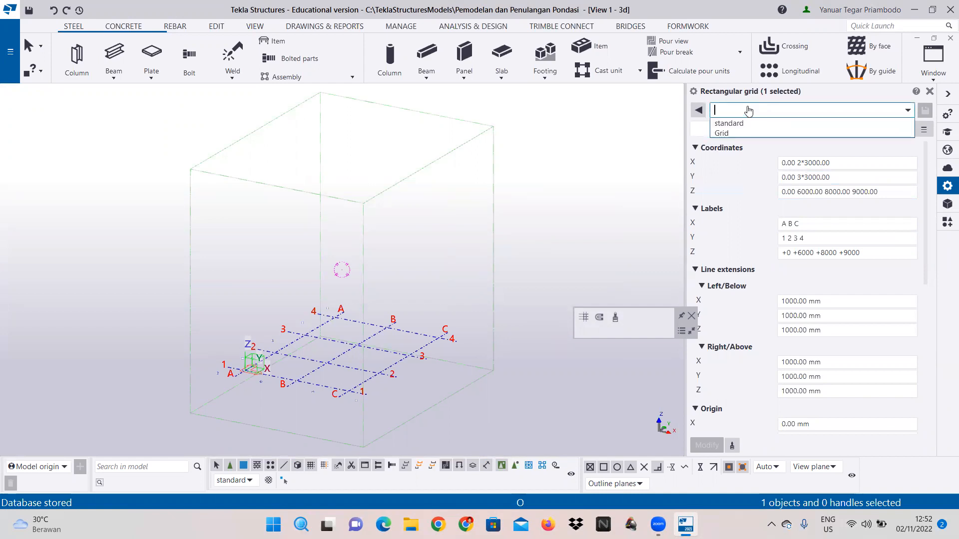
key("Caps_Lock")
type("Grid")
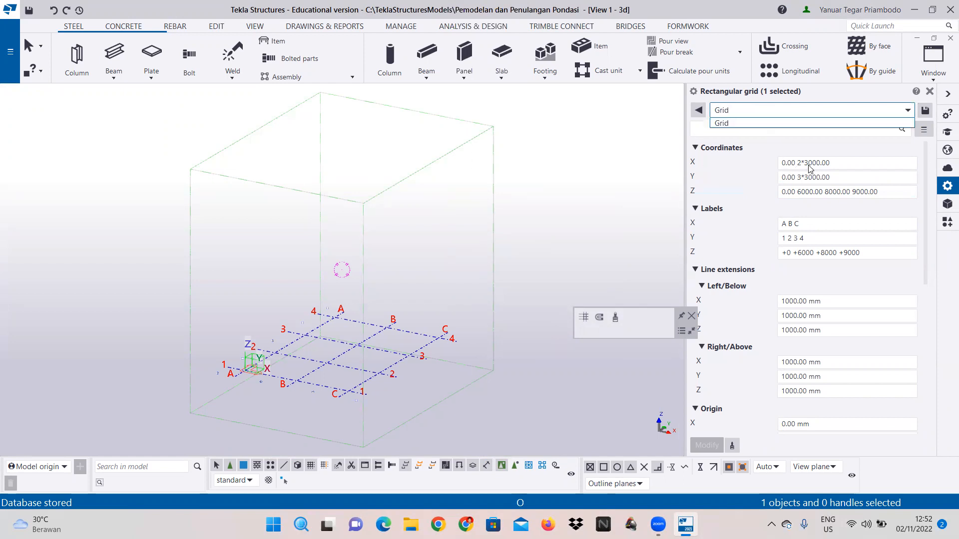
- Set the grid's X coordinates to 0.00 2*6000.00 and its Y coordinates to 0.00 2*4000.00
left_click_drag(809, 163, 804, 178)
type("6")
type("2")
left_click(818, 192)
type("4")
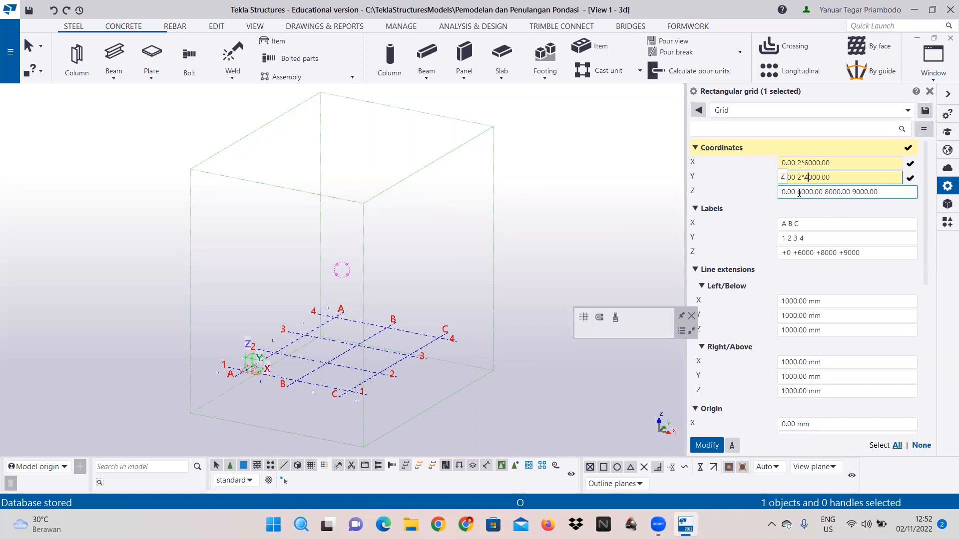
- Set the grid's Z coordinates to -1600 -1200 0.00
left_click_drag(879, 197, 796, 204)
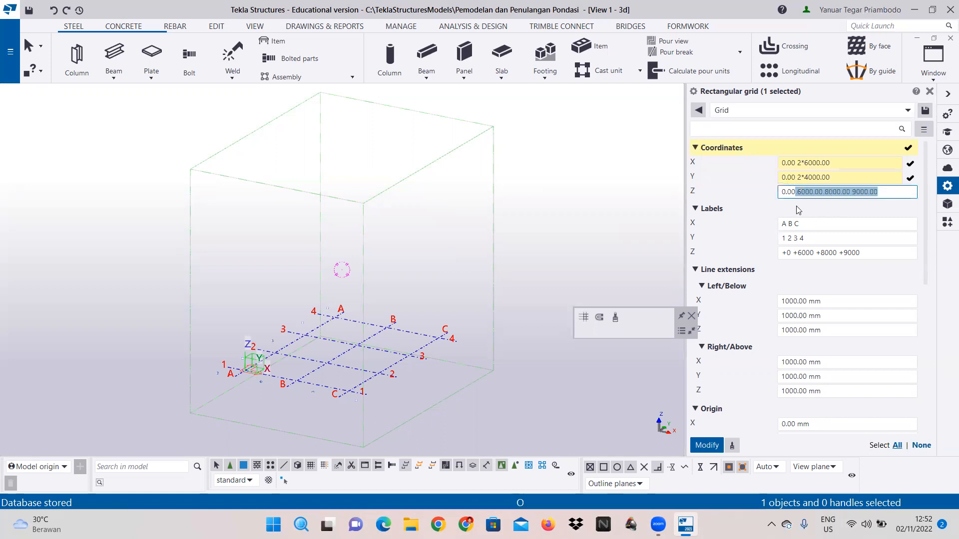
key("BackSpace")
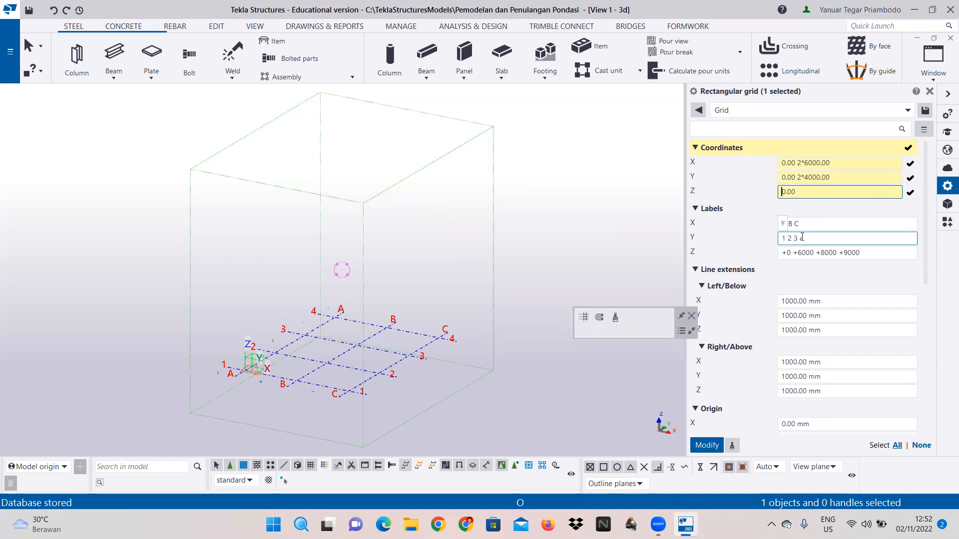
key("Home")
type("-1600 -1200")
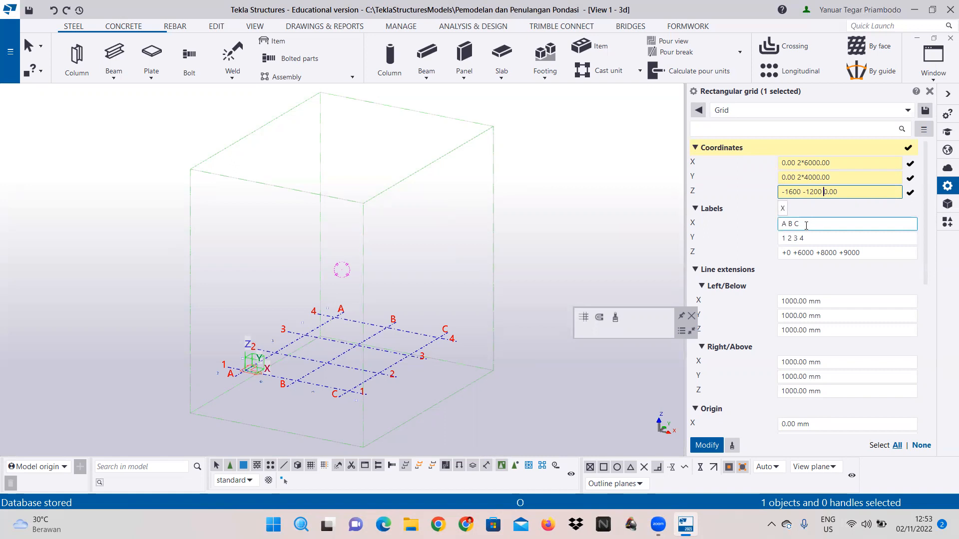
- Set the grid's Y labels to 1 2 3 and Z labels to -1600 -1200 +0, then save and apply the grid properties
double_click(799, 239)
key("BackSpace")
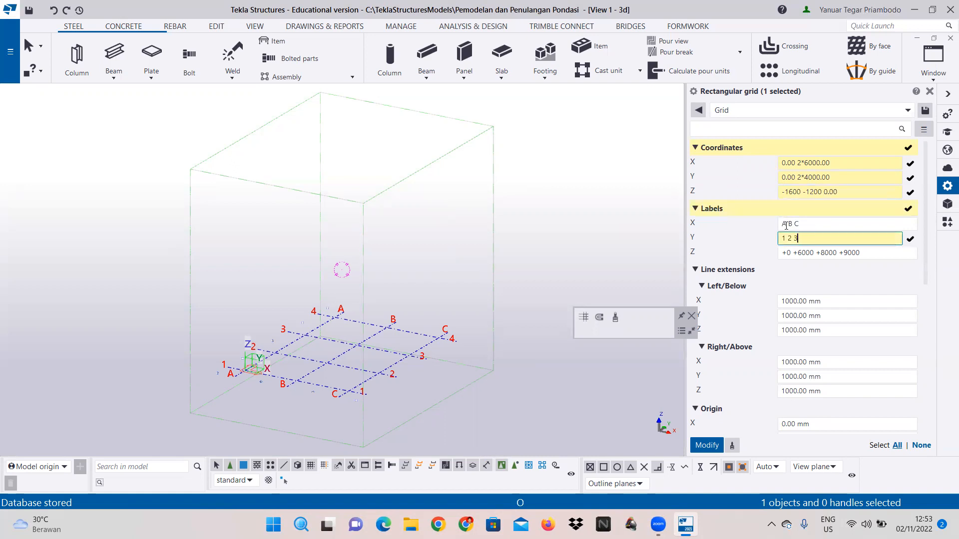
left_click_drag(860, 253, 793, 268)
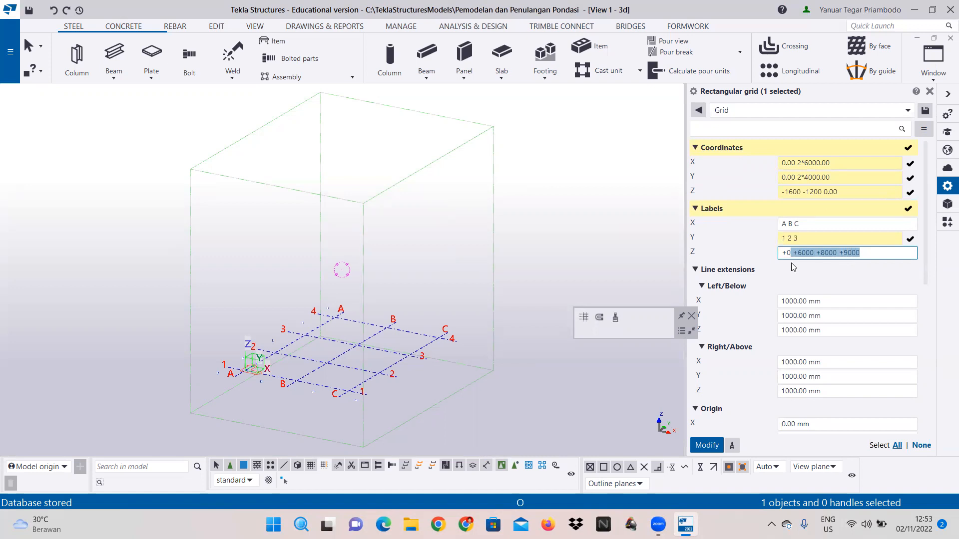
key("Delete")
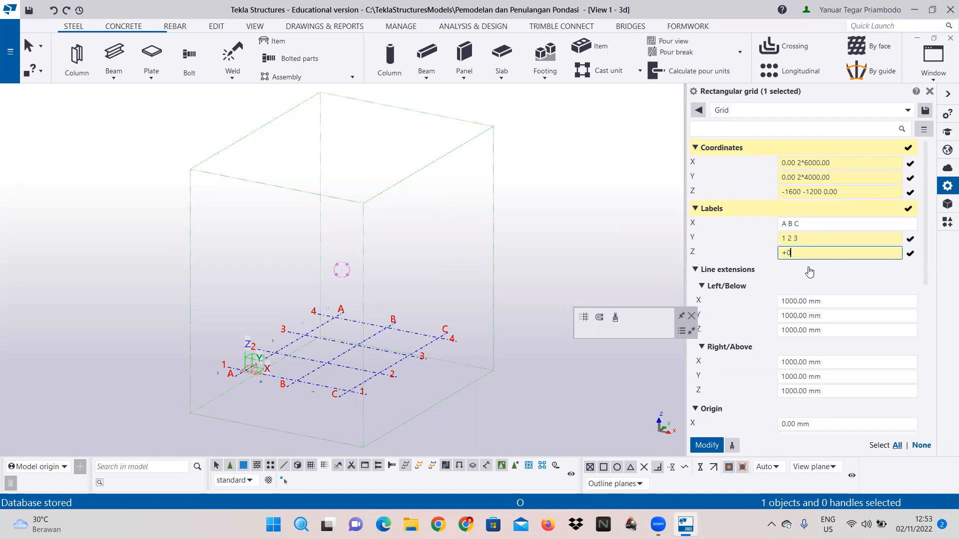
type("-1600 -1200")
left_click(925, 113)
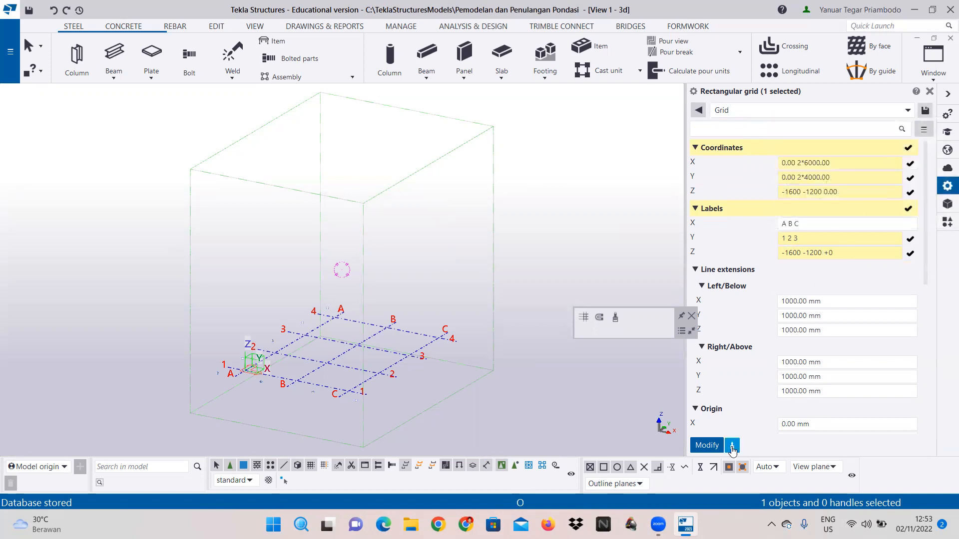
left_click(707, 445)
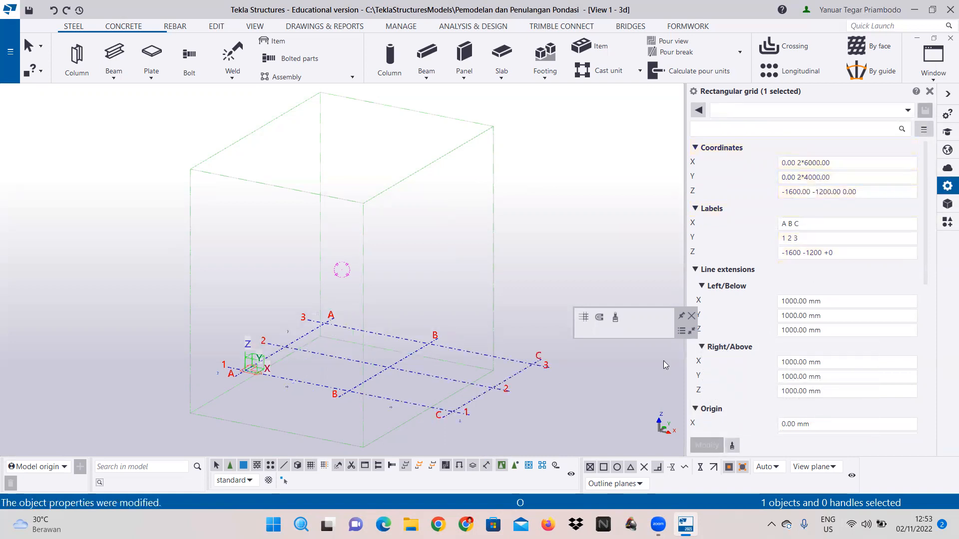
- Fit the work area of the 3D view to the entire model
left_click(534, 256)
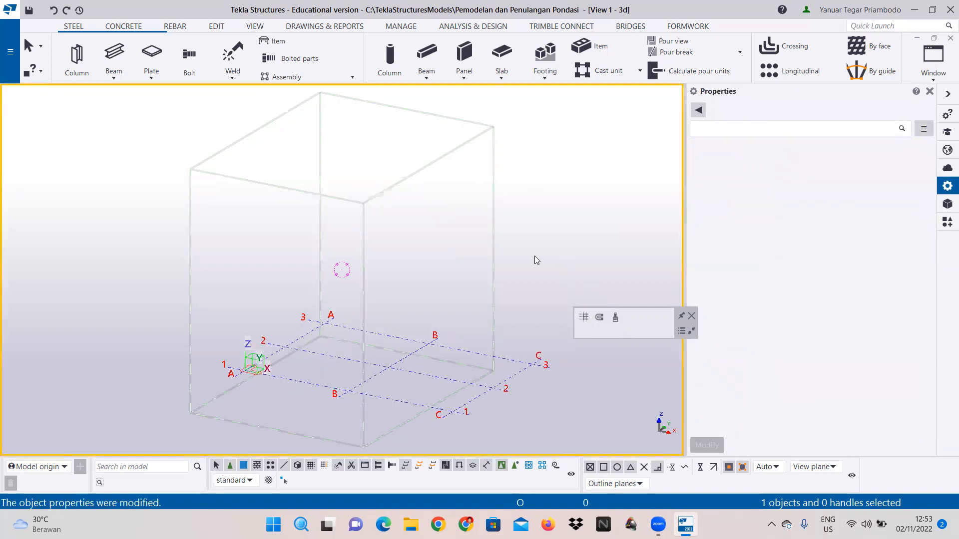
right_click(534, 256)
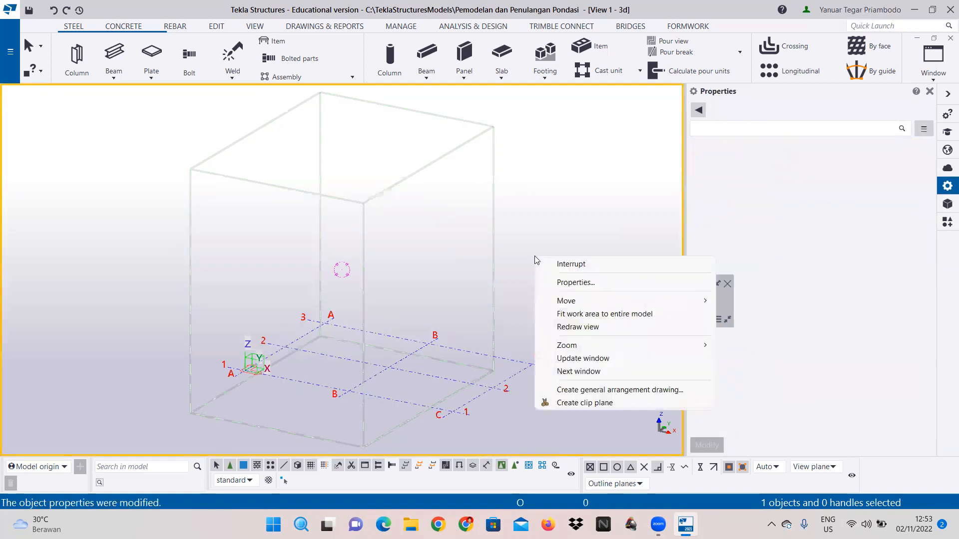
left_click(560, 315)
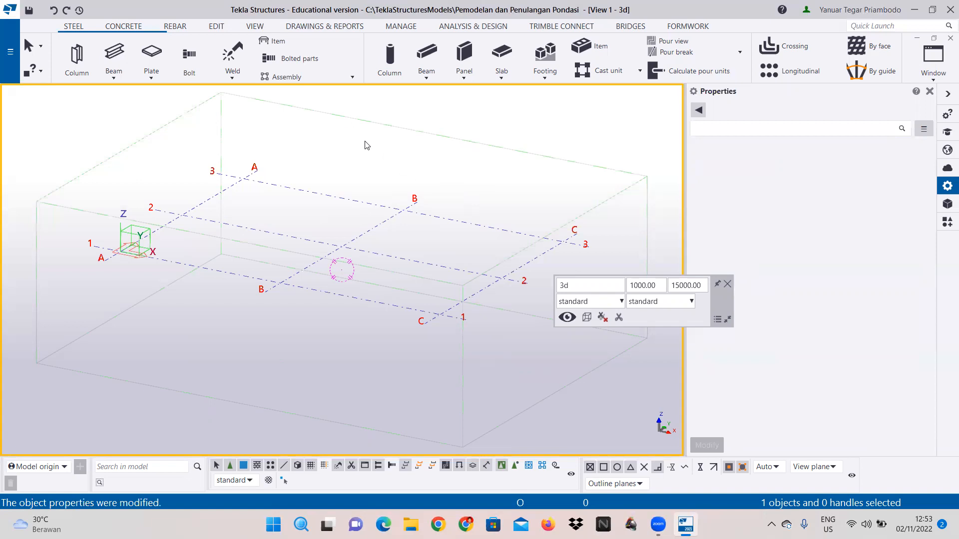
- Create views along all grid lines using the standard settings, with Plan and Grid name prefixes
left_click(255, 26)
left_click(142, 75)
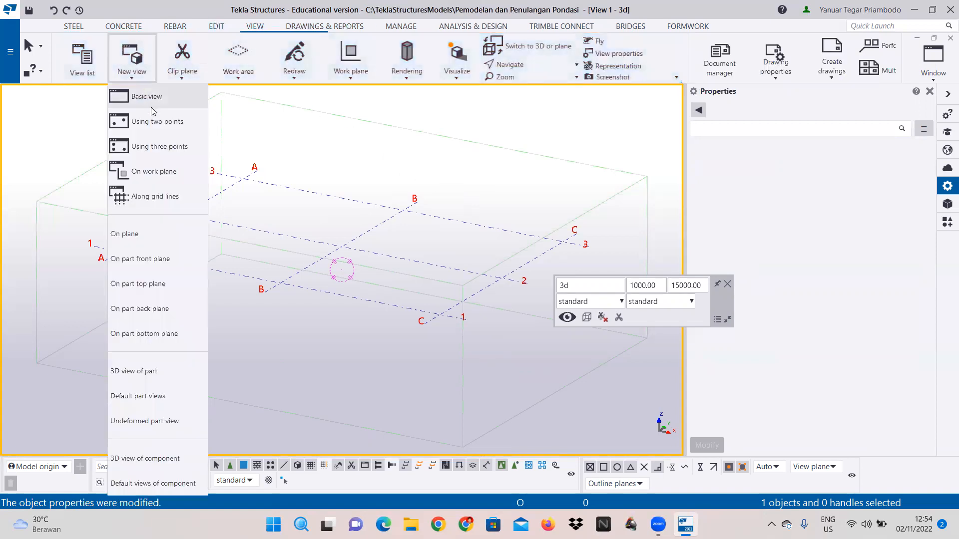
left_click(141, 194)
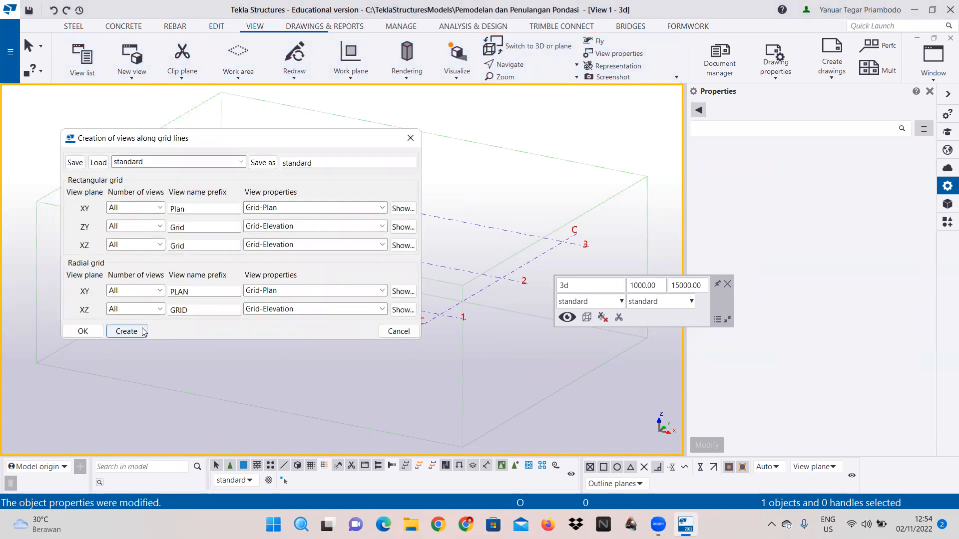
left_click(127, 331)
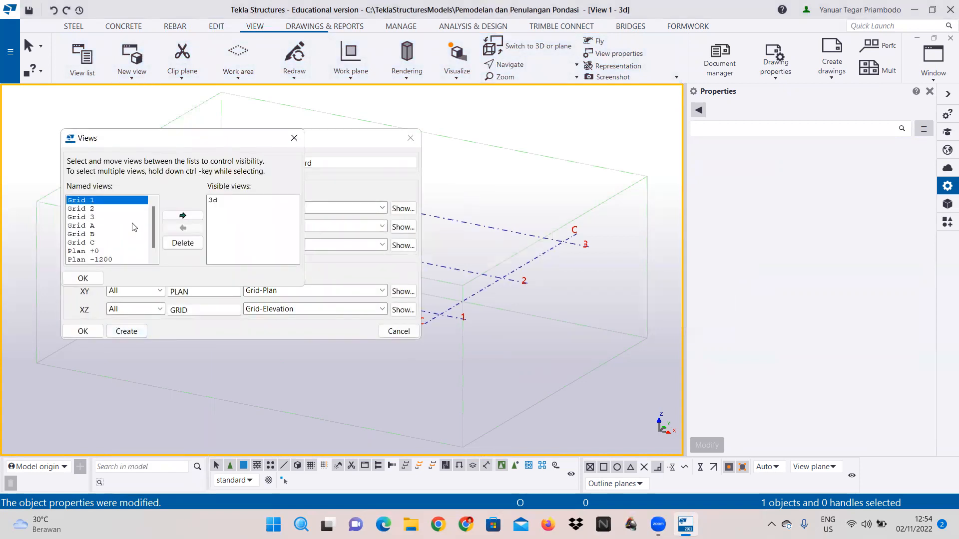
- Make the Grid 2, Grid B, Plan +0 and Plan -1200 views visible and switch to Plan +0
left_click(109, 209)
left_click(183, 215)
left_click(111, 225)
left_click(181, 216)
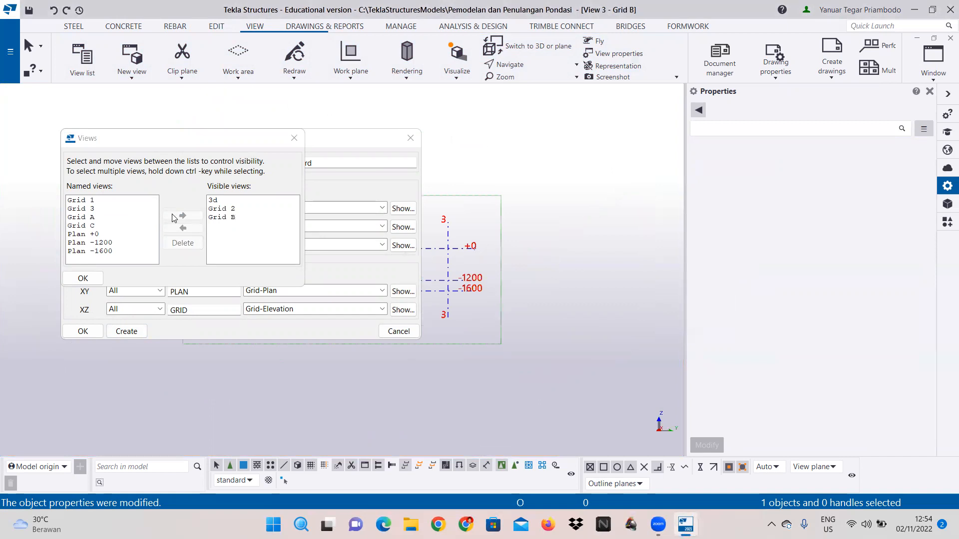
left_click(119, 234)
left_click(182, 215)
left_click(125, 235)
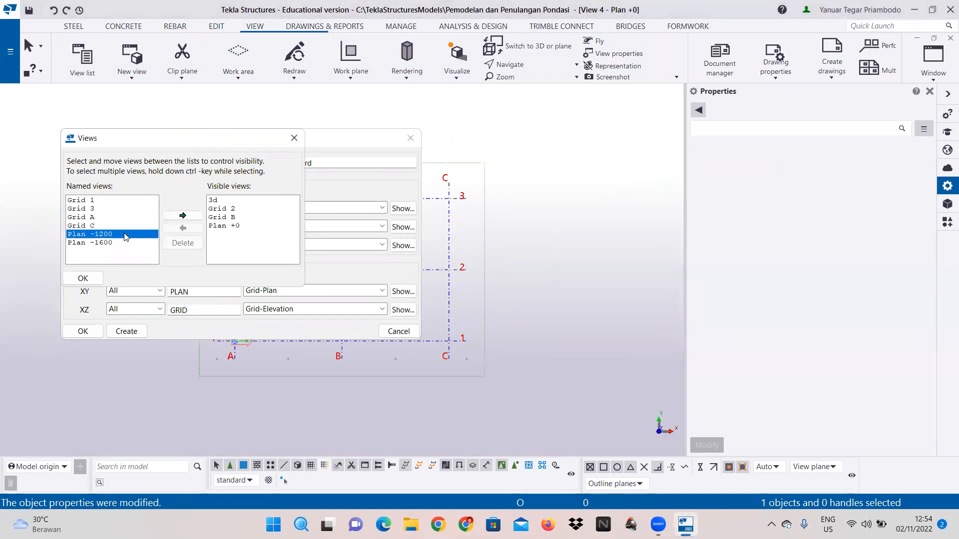
left_click(186, 216)
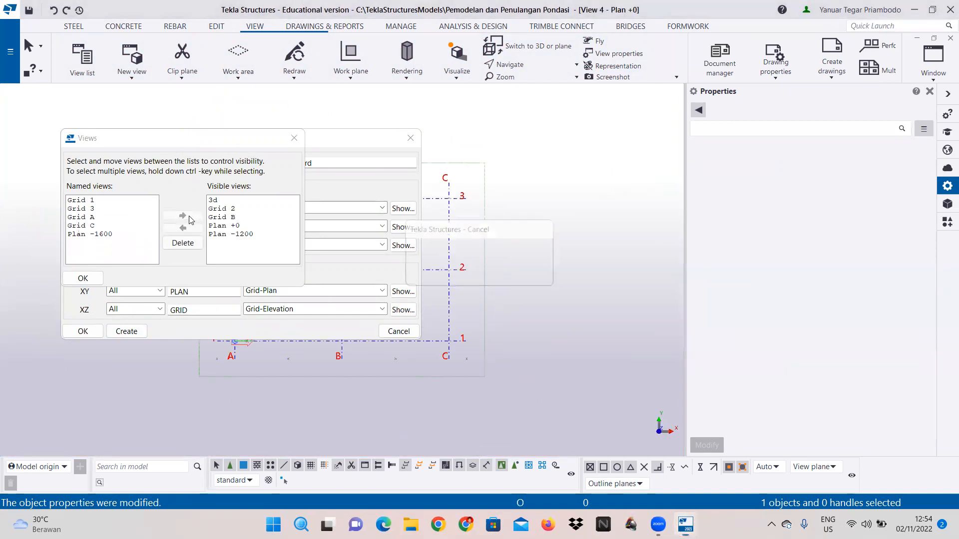
left_click(84, 280)
left_click(85, 332)
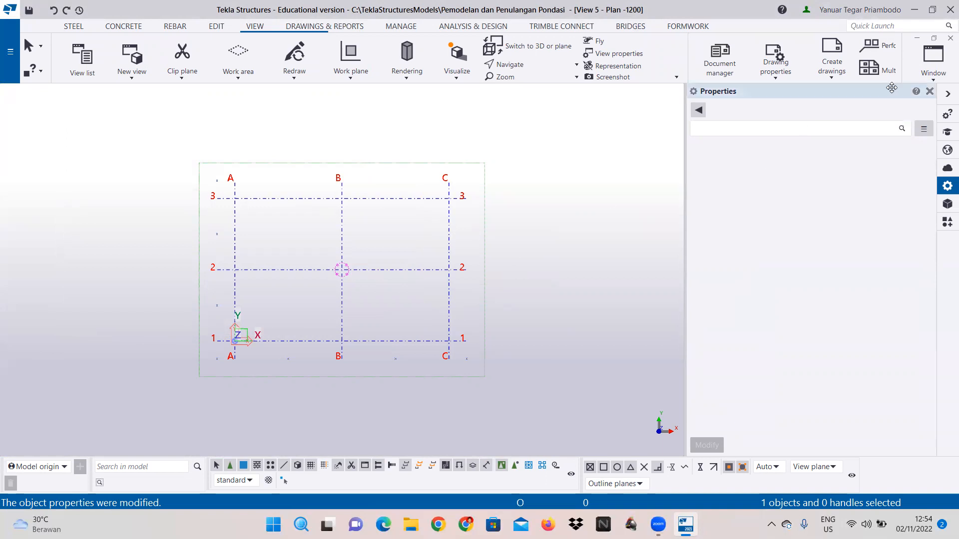
left_click(933, 73)
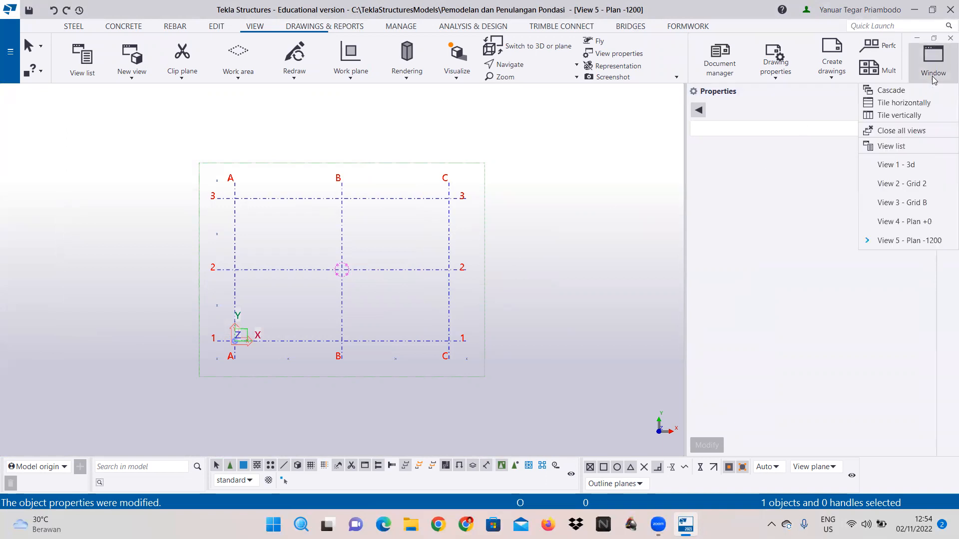
left_click(939, 223)
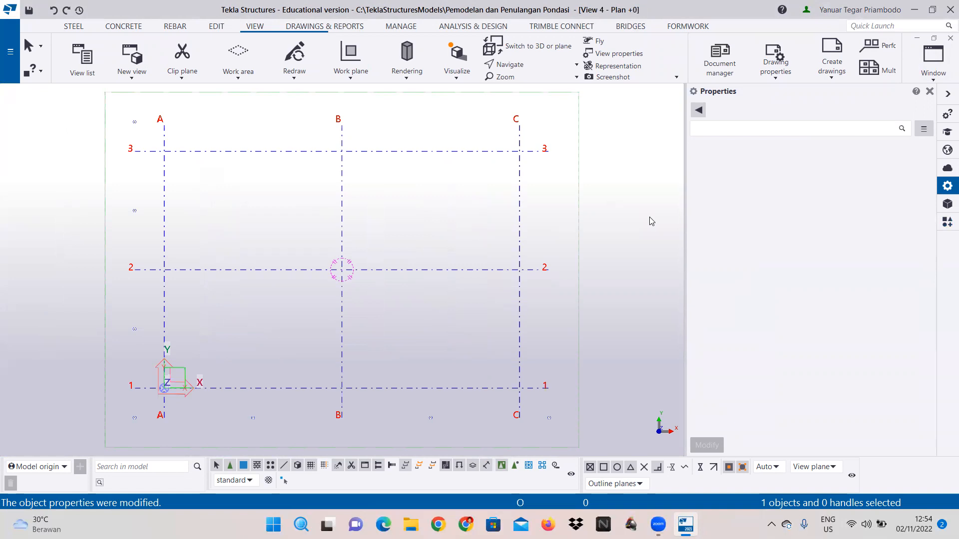
- Start a concrete column and enter Kolom Pedestal 400x400x1200 as the name of its property set
left_click(122, 27)
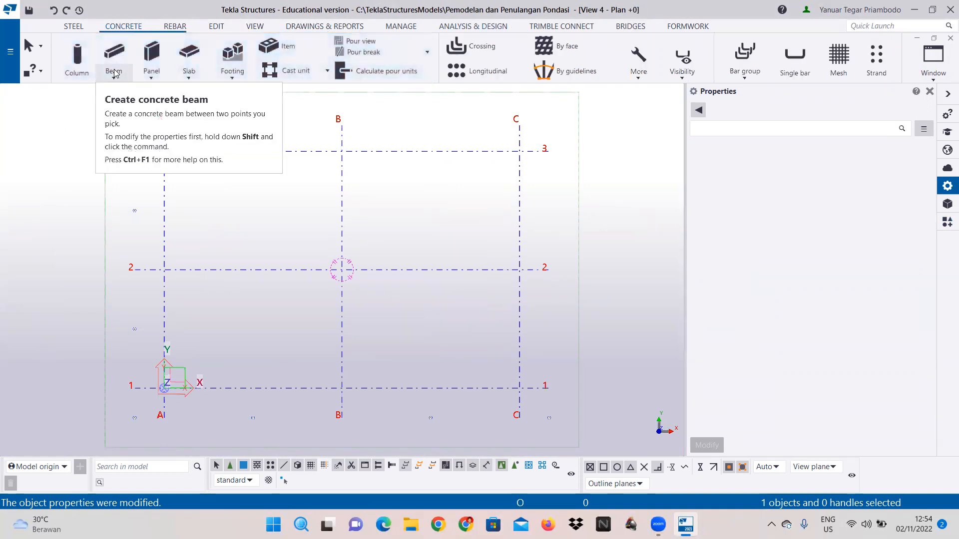
left_click(78, 56)
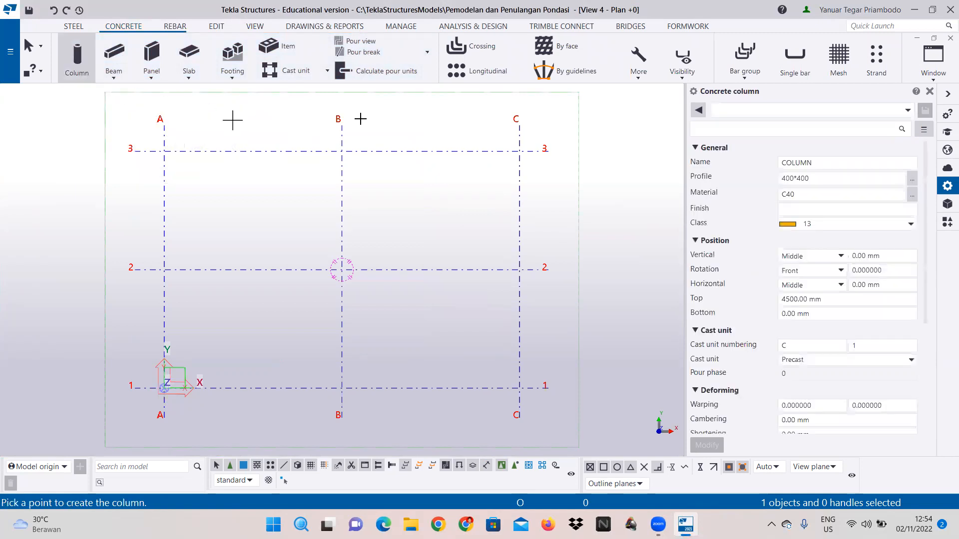
left_click(744, 110)
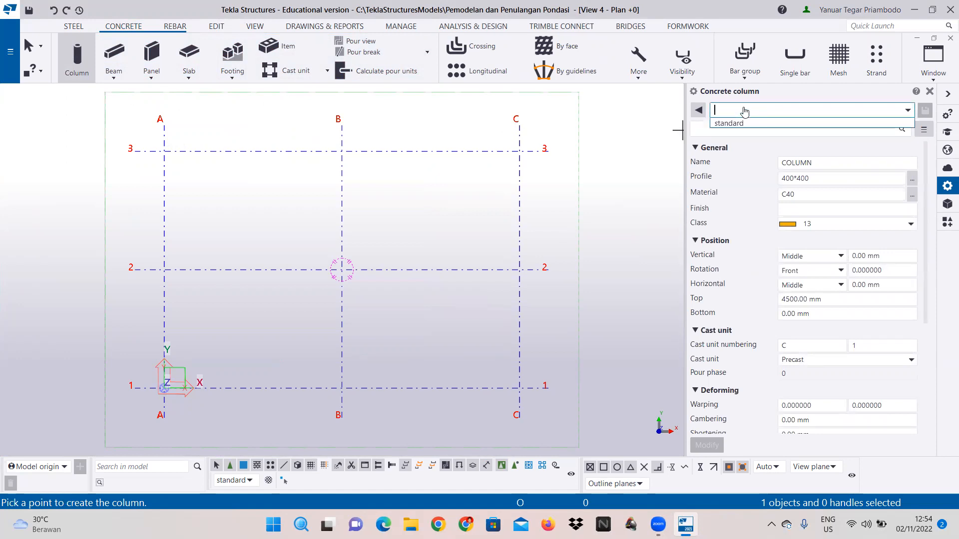
key("Caps_Lock")
type("Klom")
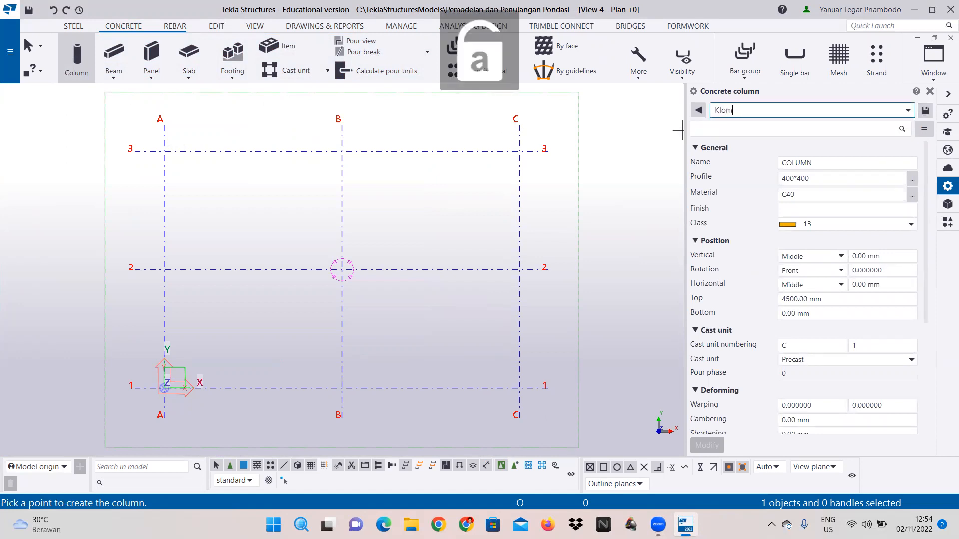
key("BackSpace")
key("BackSpace")
type("olom Pedes")
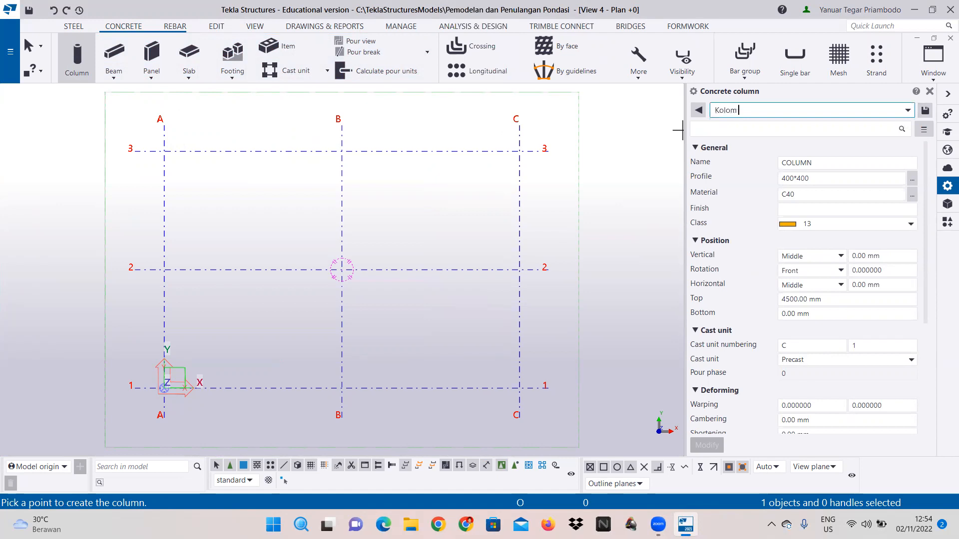
type("t")
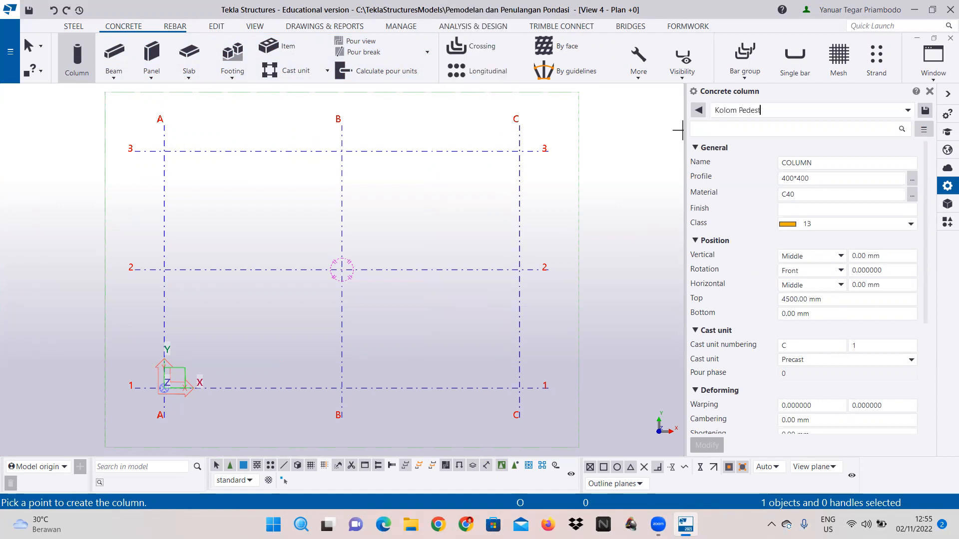
type("al 400x400x1200")
- Copy the property set name Kolom Pedestal 400x400x1200 into the concrete column's Name property
left_click_drag(819, 111, 715, 118)
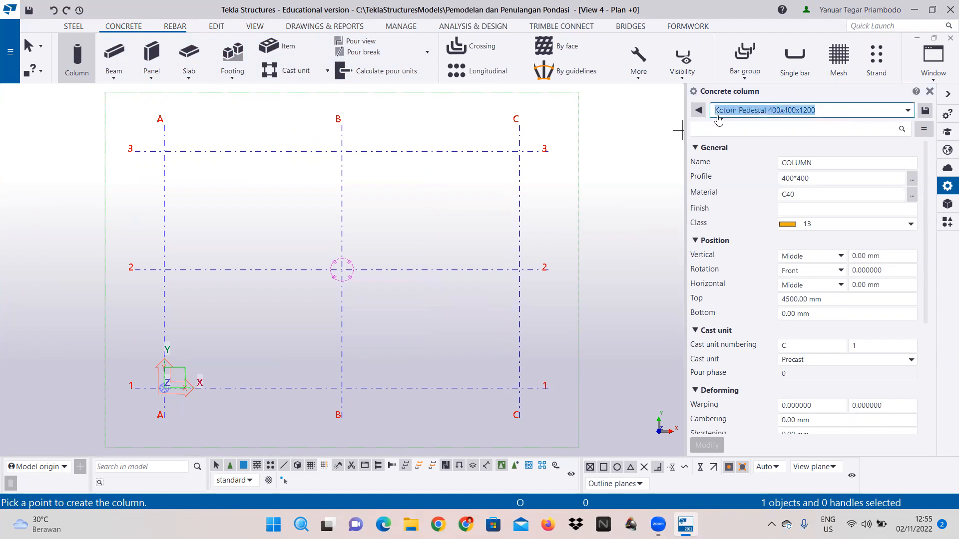
right_click(768, 111)
left_click(790, 133)
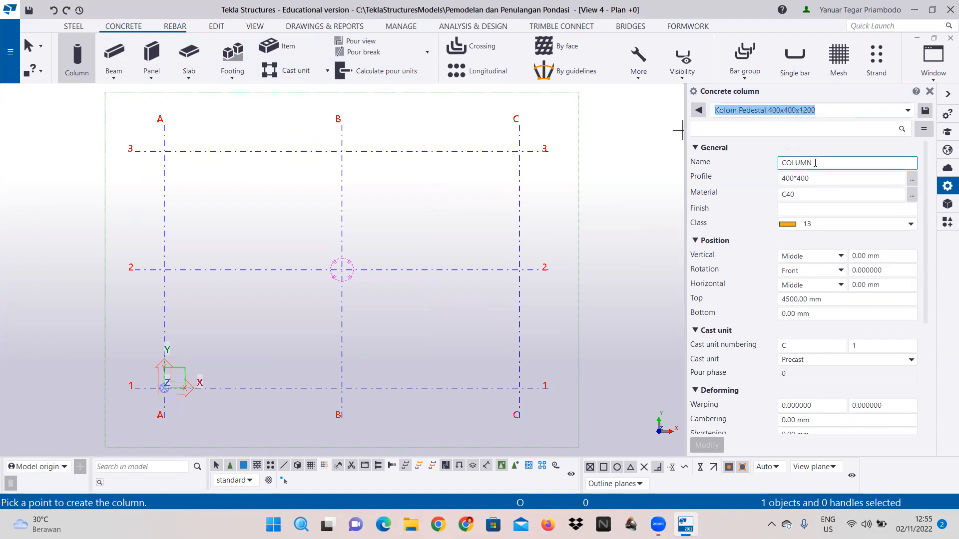
double_click(814, 163)
right_click(801, 163)
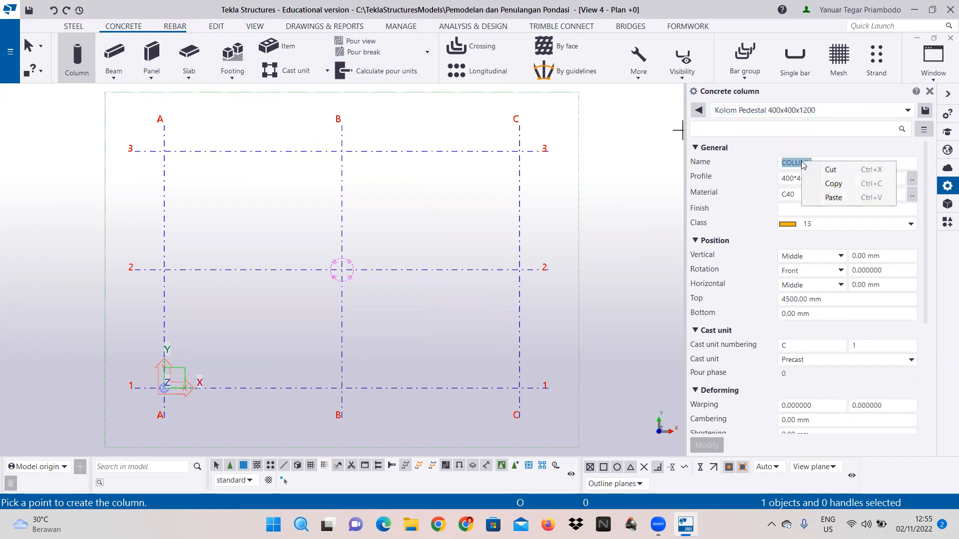
left_click(833, 198)
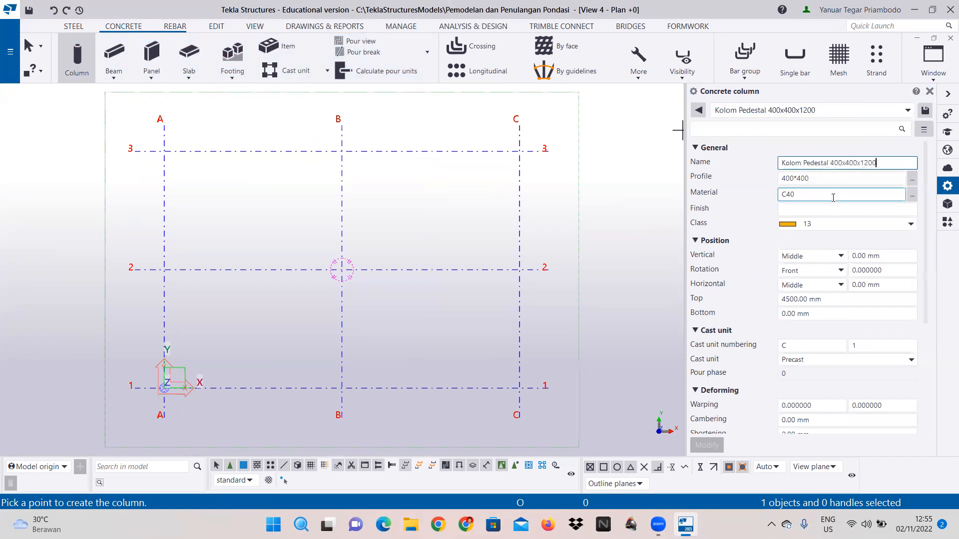
- Set the concrete column's top level to 0 mm and its bottom level to -1200 mm
left_click(810, 178)
left_click(819, 224)
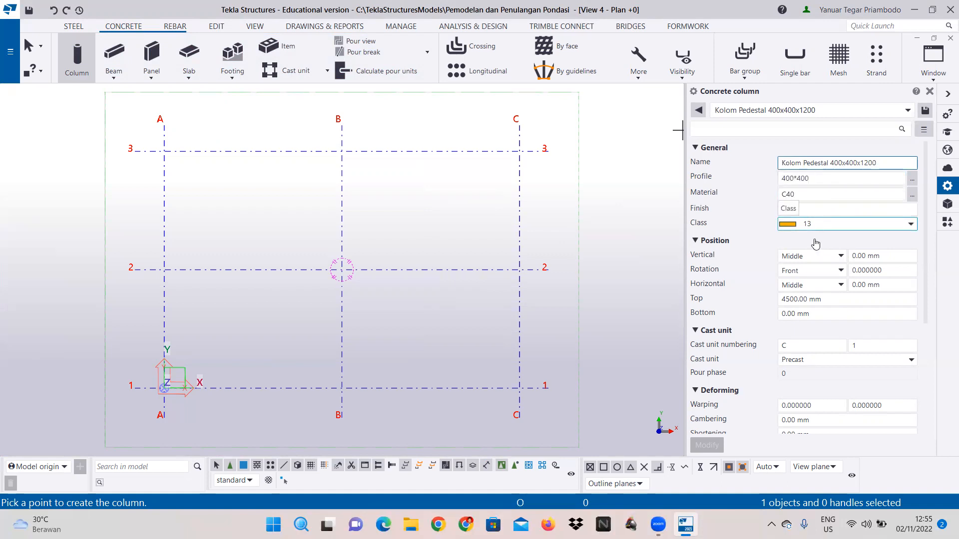
left_click(793, 299)
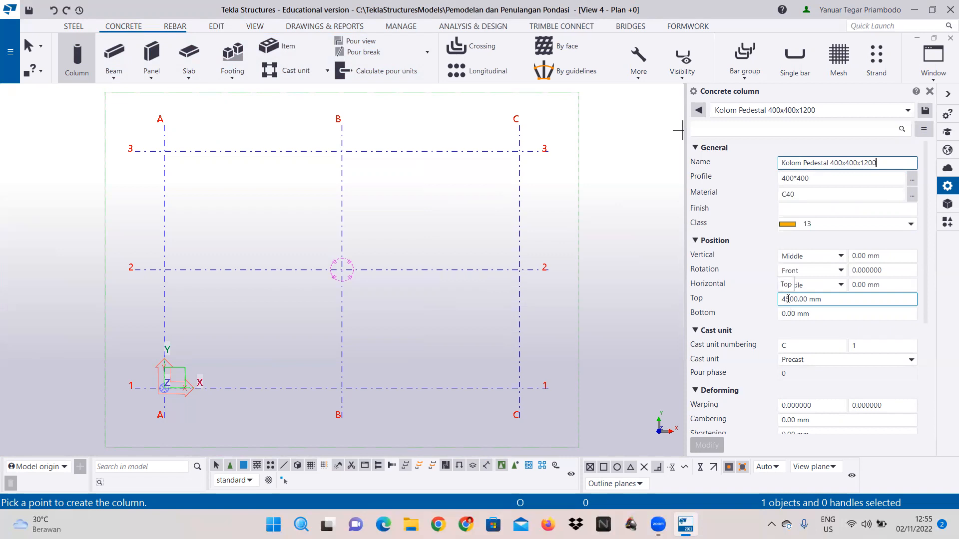
left_click_drag(793, 301, 763, 311)
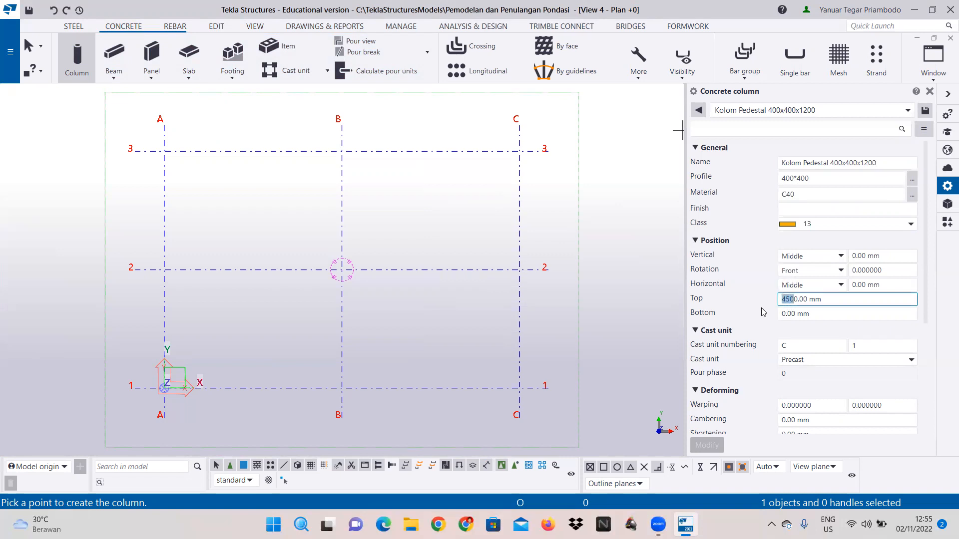
key("BackSpace")
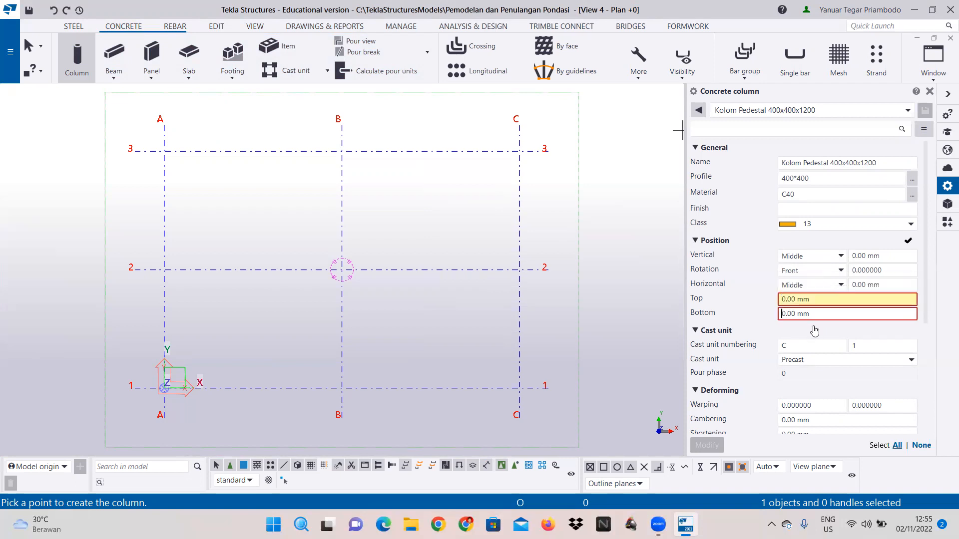
type("-120")
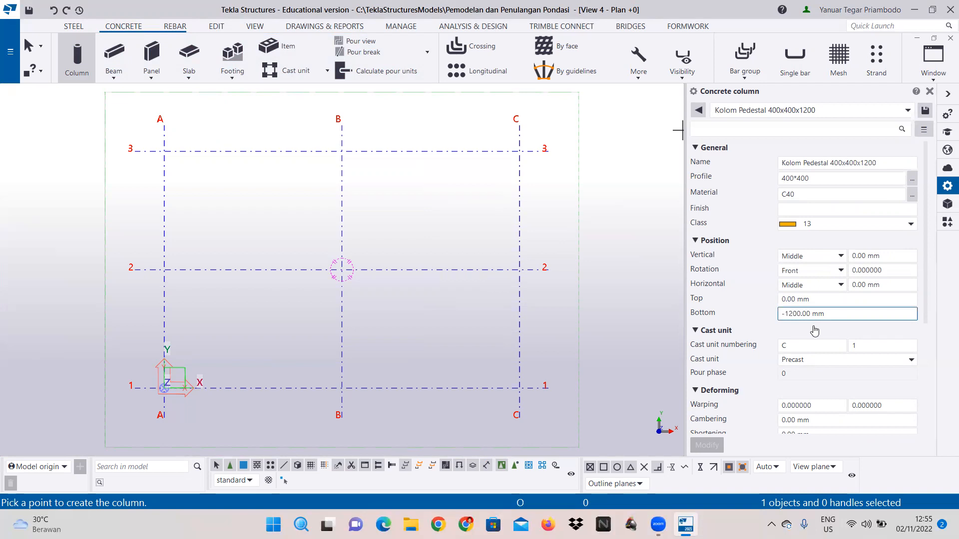
- Save the column property set and place the column at grid intersection B-2, expanding the view depth to include it
left_click(926, 112)
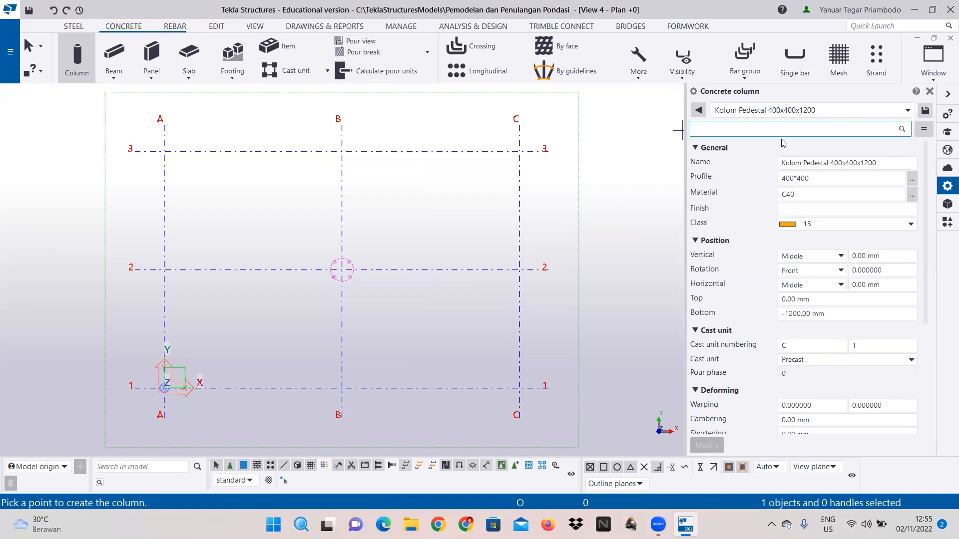
left_click(342, 270)
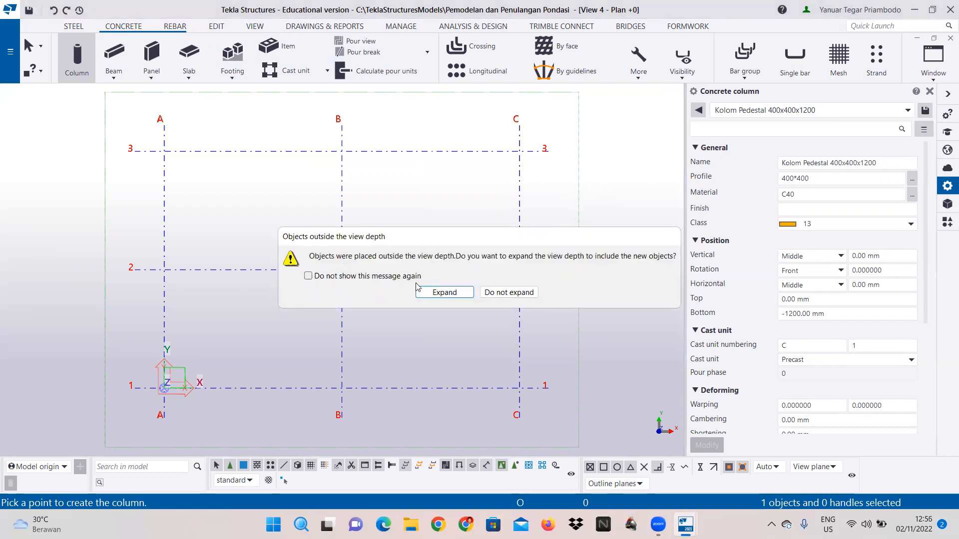
left_click(444, 293)
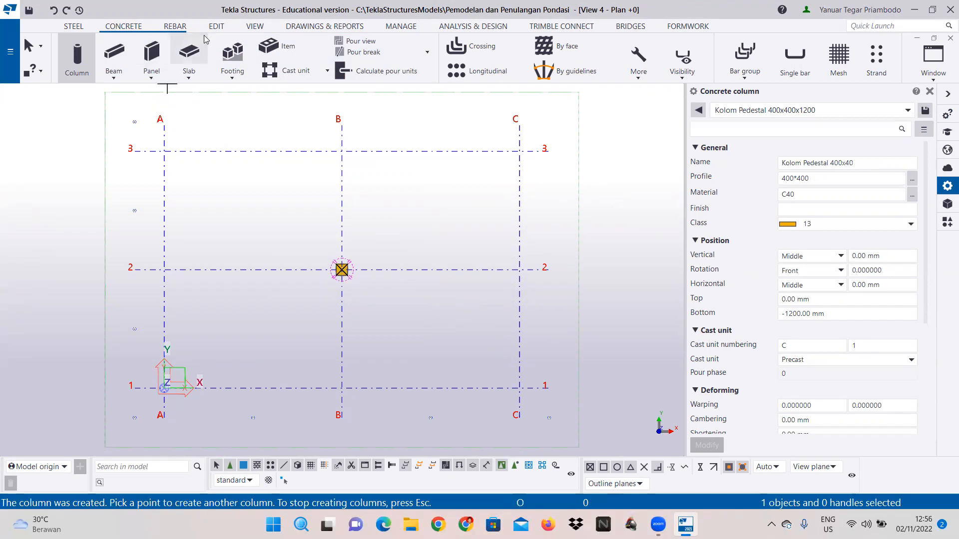
- Start a pad footing and enter Pondasi 1600x1600x400 as the name of its property set
left_click(244, 74)
left_click(245, 97)
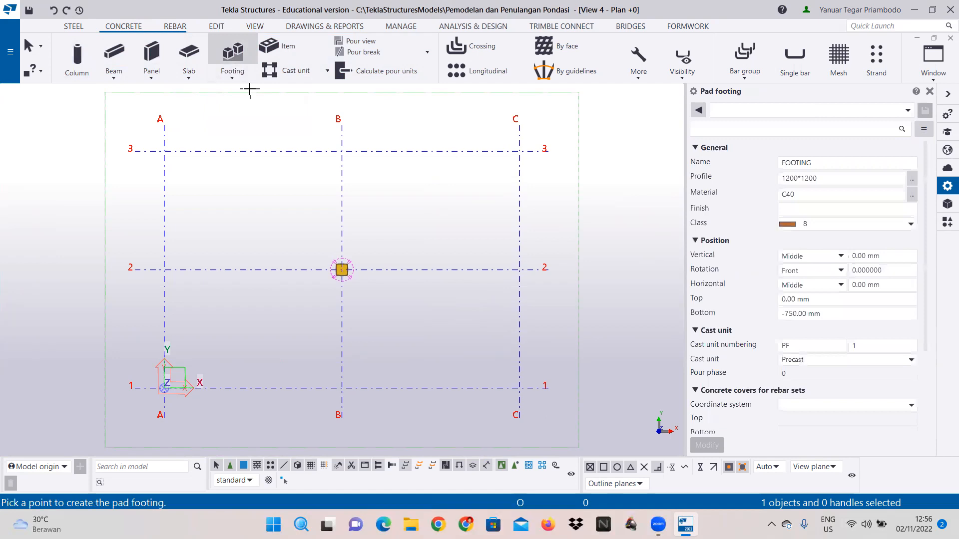
left_click(748, 114)
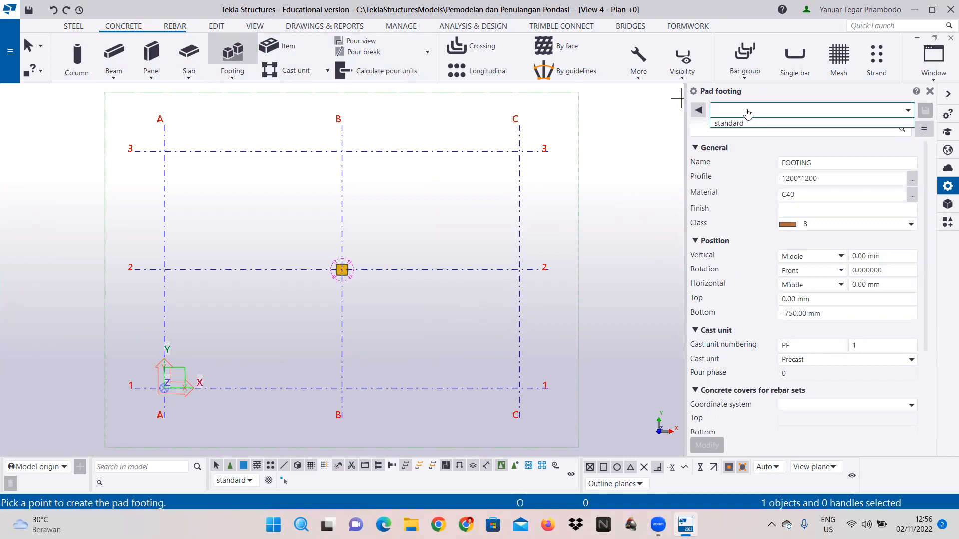
type("Ponda")
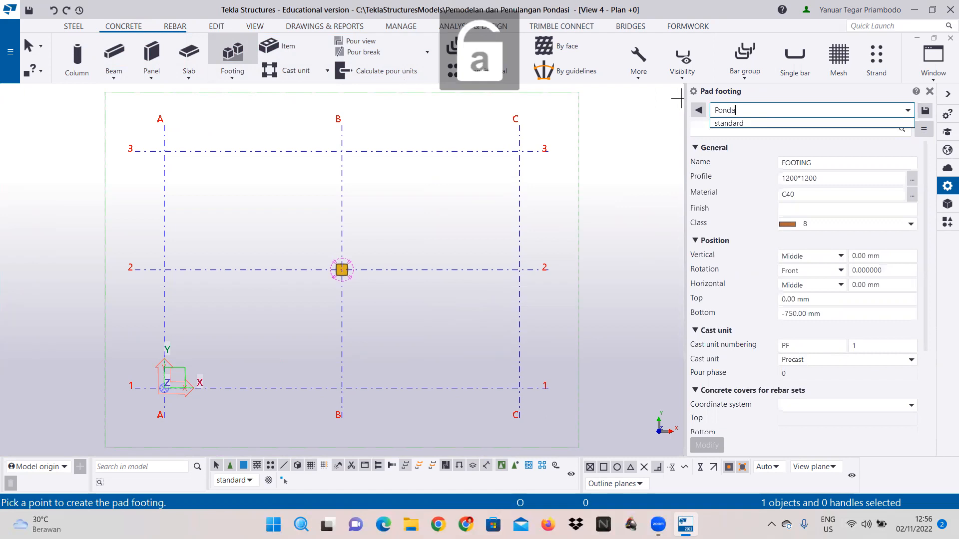
type("si 160")
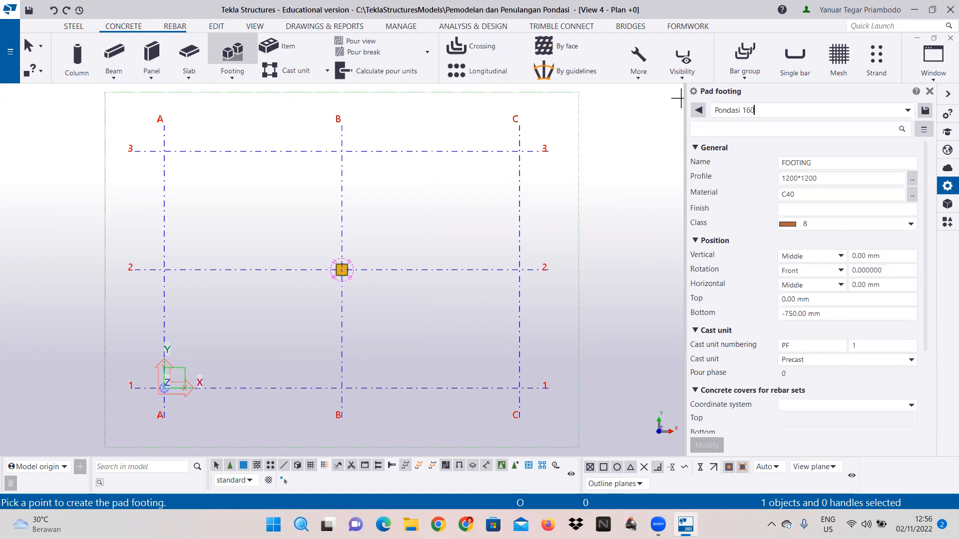
type("0x1600x400")
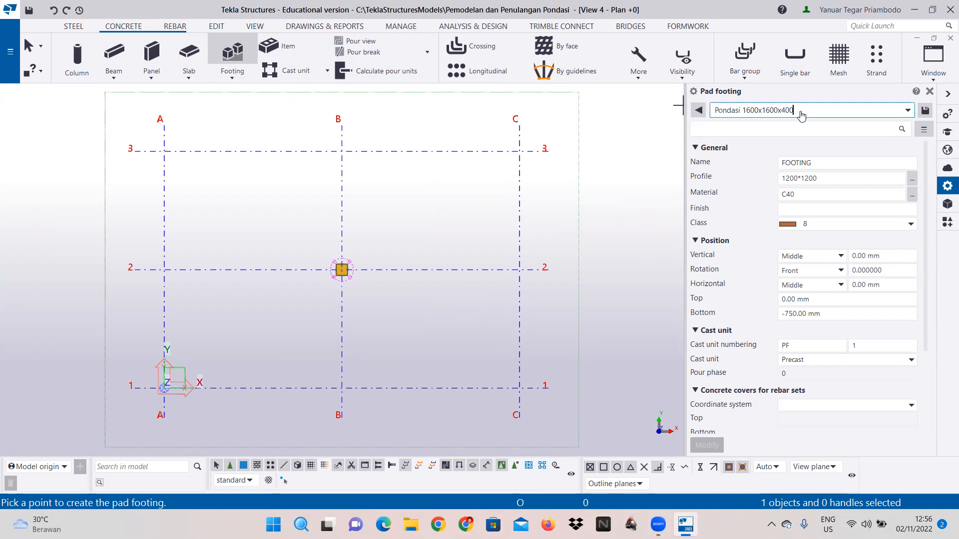
- Copy the property set name Pondasi 1600x1600x400 into the pad footing's Name property
left_click_drag(794, 112, 702, 112)
right_click(752, 111)
left_click(788, 131)
left_click_drag(825, 163, 758, 165)
right_click(805, 168)
left_click(836, 201)
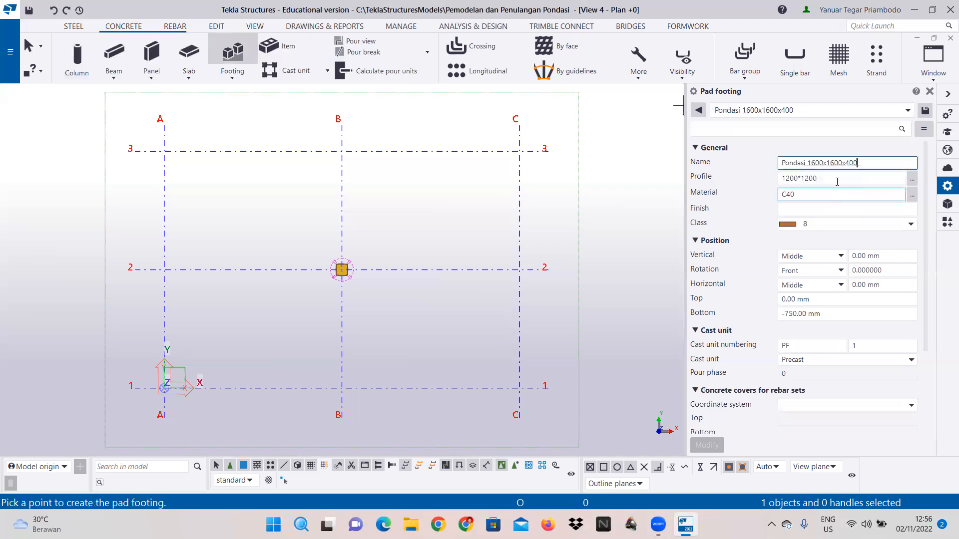
- Set the pad footing's profile to 1600*1600
left_click(793, 179)
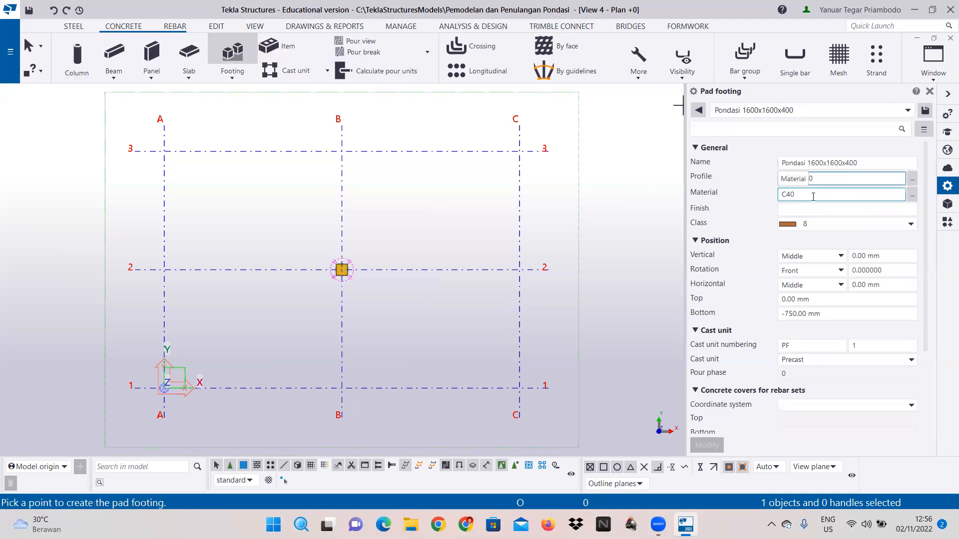
left_click(809, 179)
key("BackSpace")
type("600*1600")
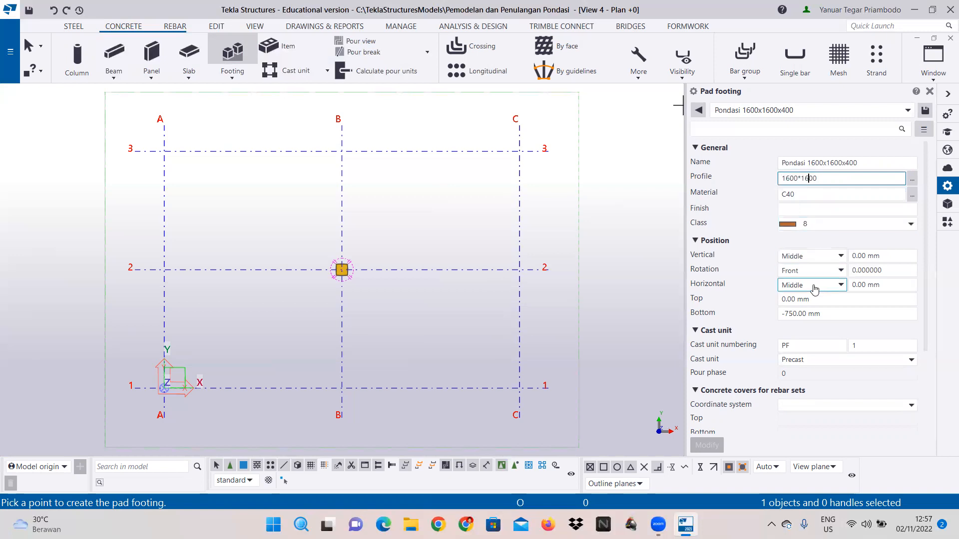
- Set the pad footing's top level to -1200 mm and its bottom level to -1600 mm
left_click(782, 301)
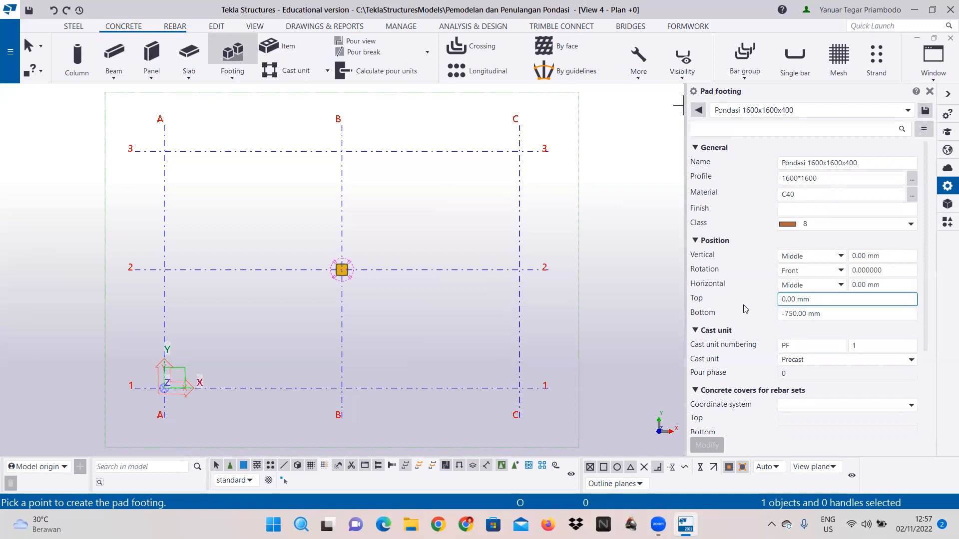
type("-120")
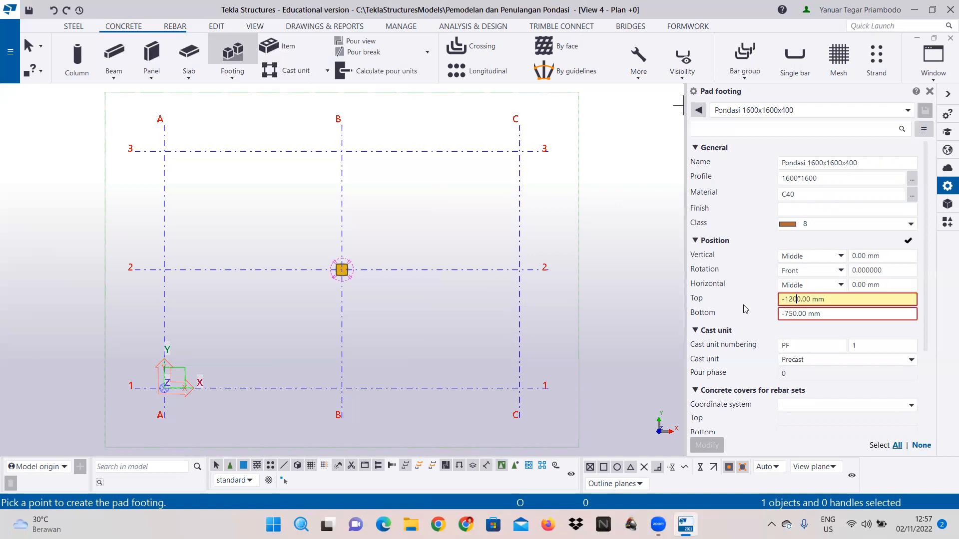
left_click(785, 315)
type("160")
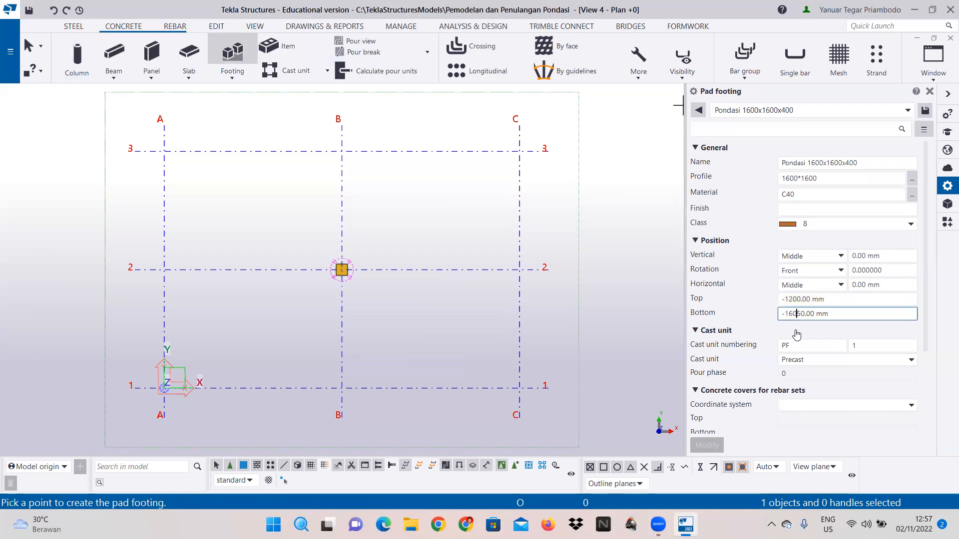
key("BackSpace")
key("Delete")
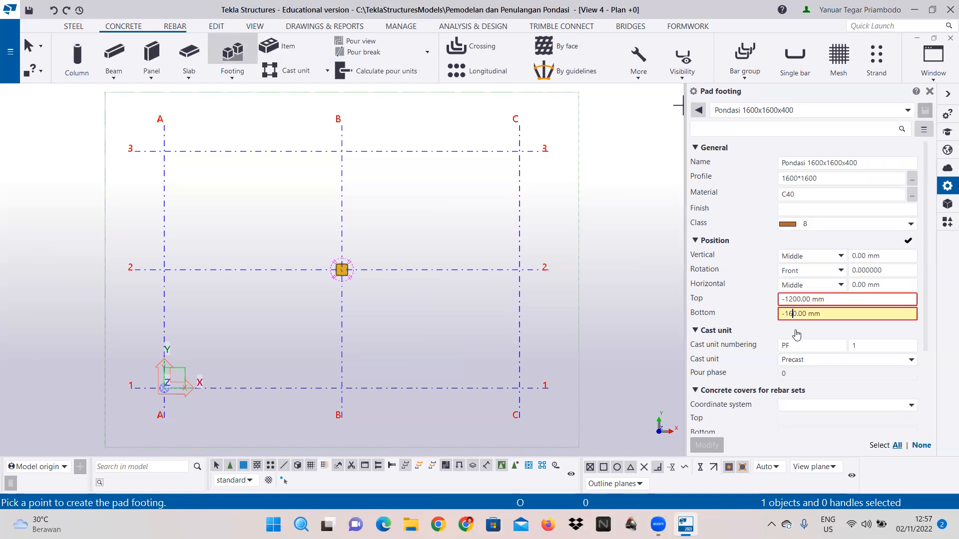
type("0")
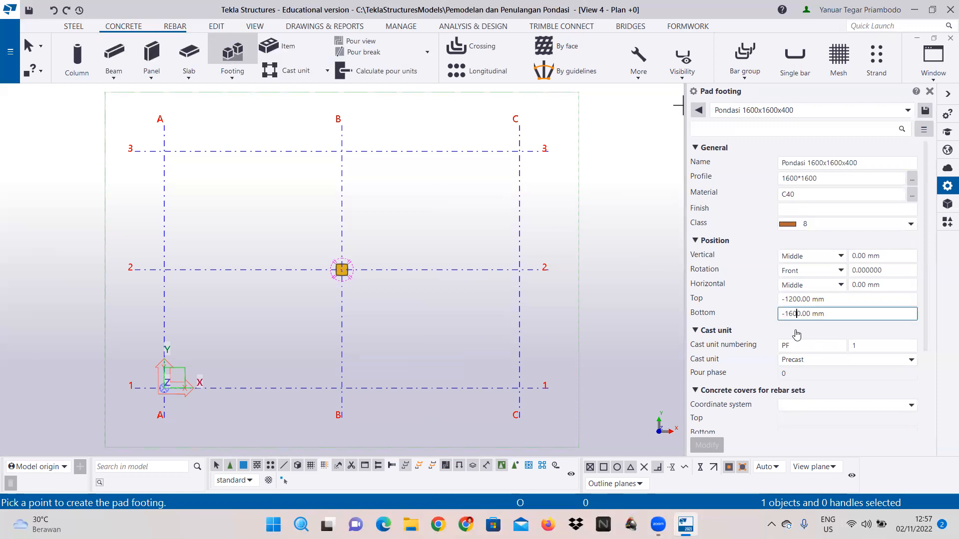
- Save the footing property set and place the pad footing at grid intersection B-2, expanding the view depth to include it
left_click(925, 111)
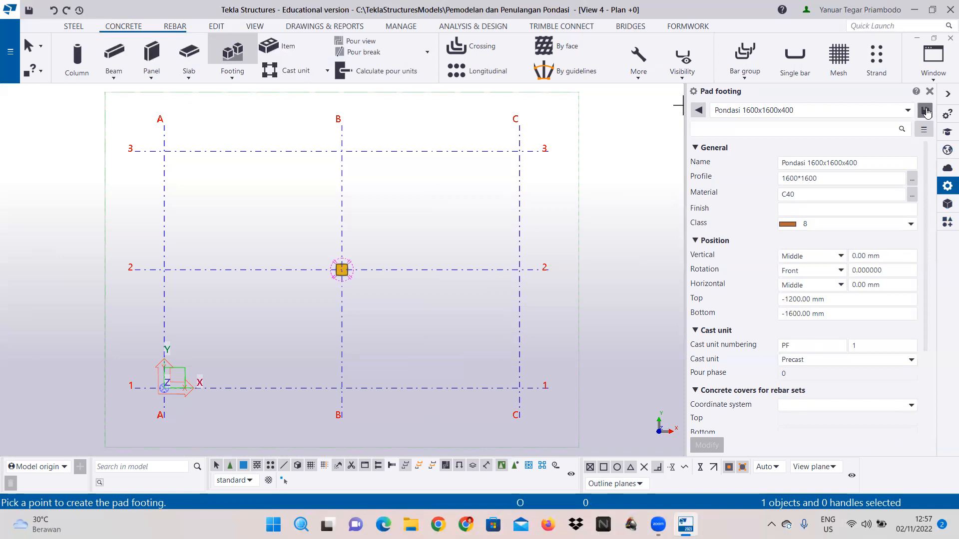
left_click(341, 269)
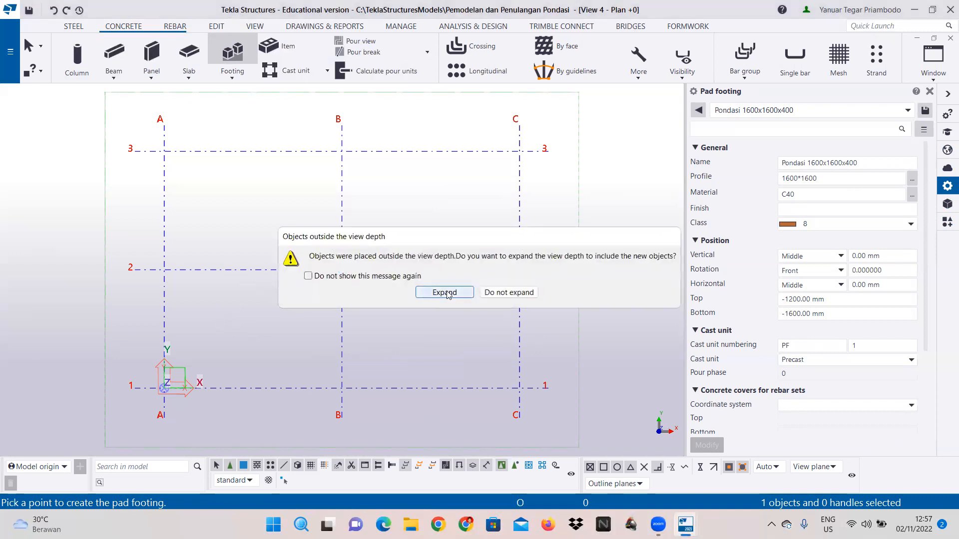
left_click(445, 293)
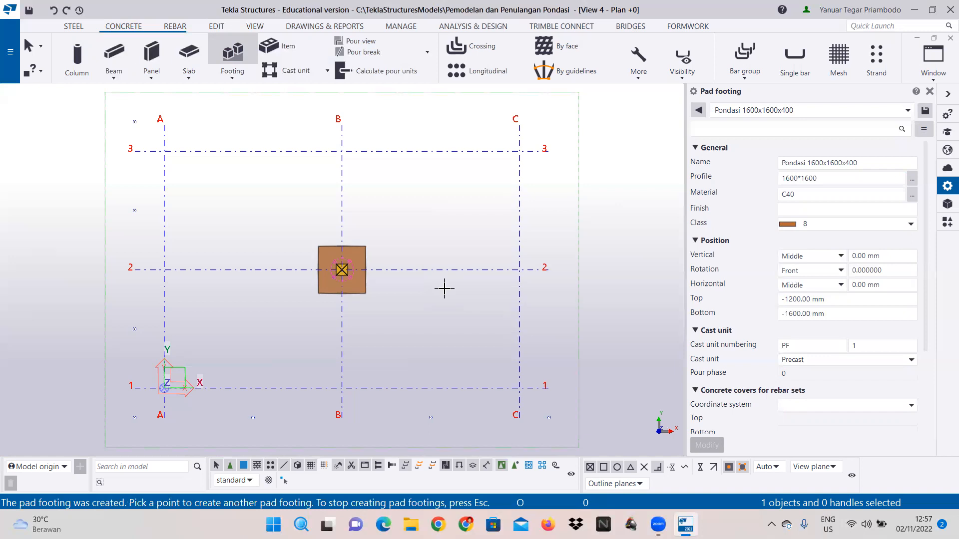
- Switch to the model's 3D view and end the pad footing placement command
left_click(933, 57)
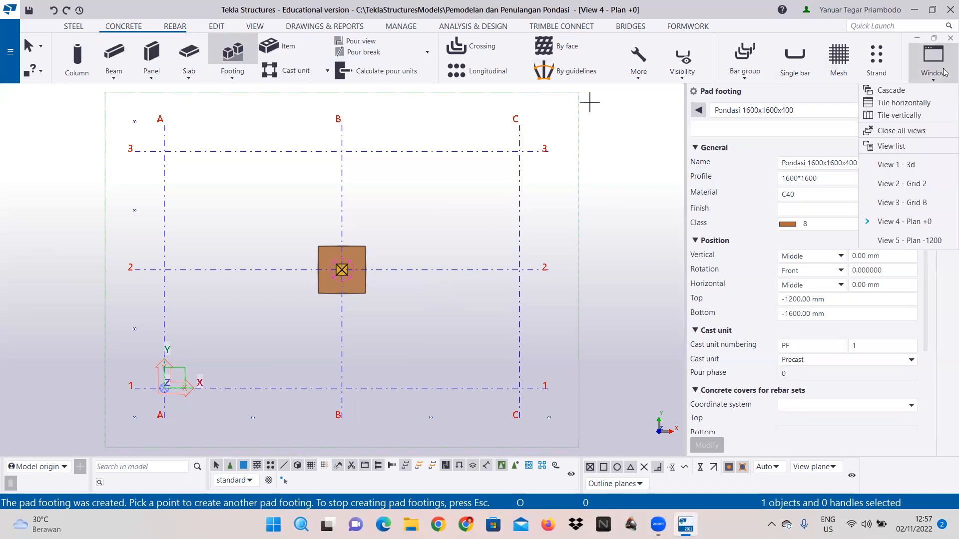
left_click(899, 165)
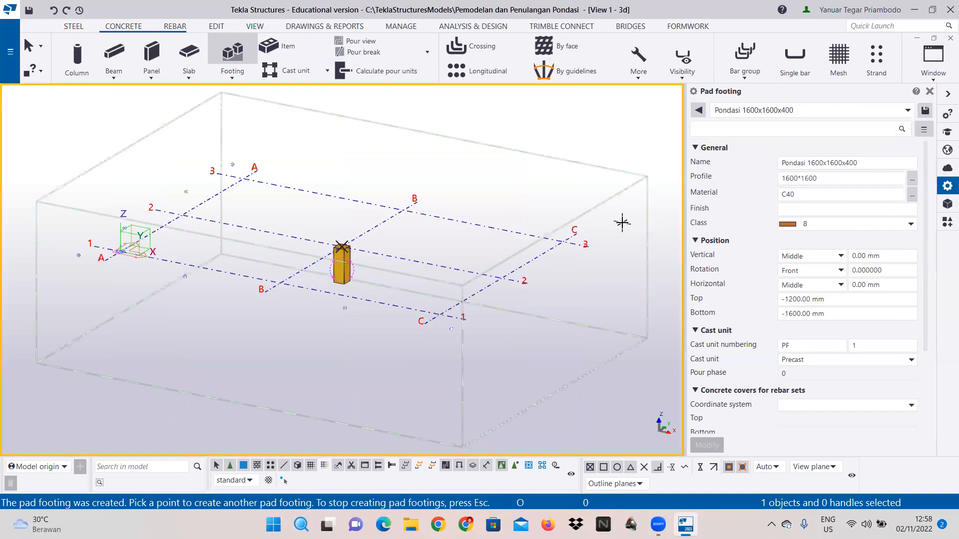
right_click(569, 282)
left_click(609, 295)
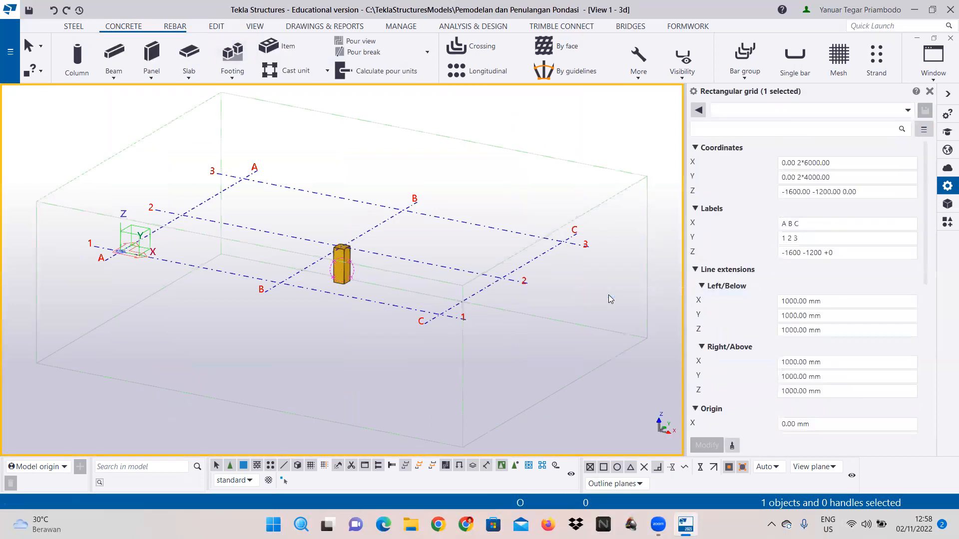
- Set the 3D view's depth below the view plane to 1600 mm to include the pad footing
right_click(609, 299)
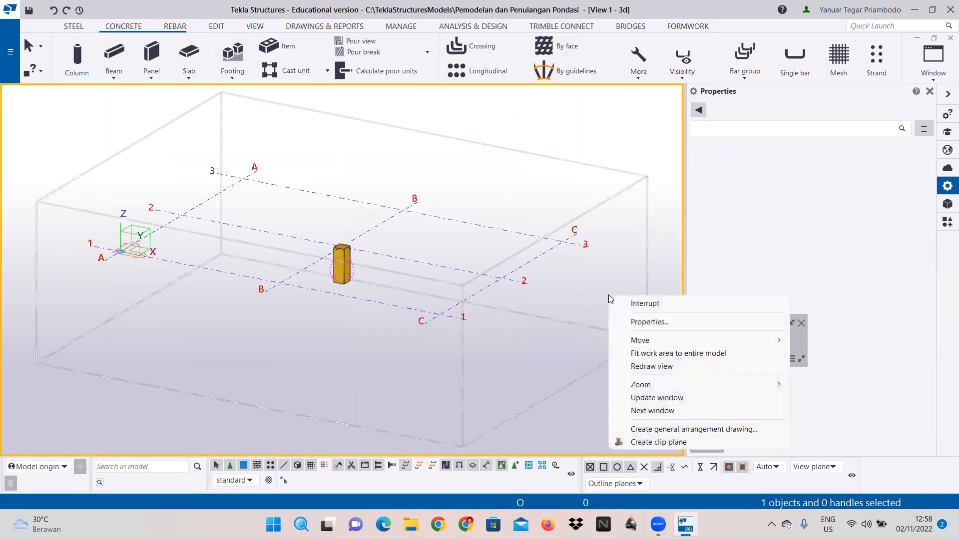
left_click(615, 304)
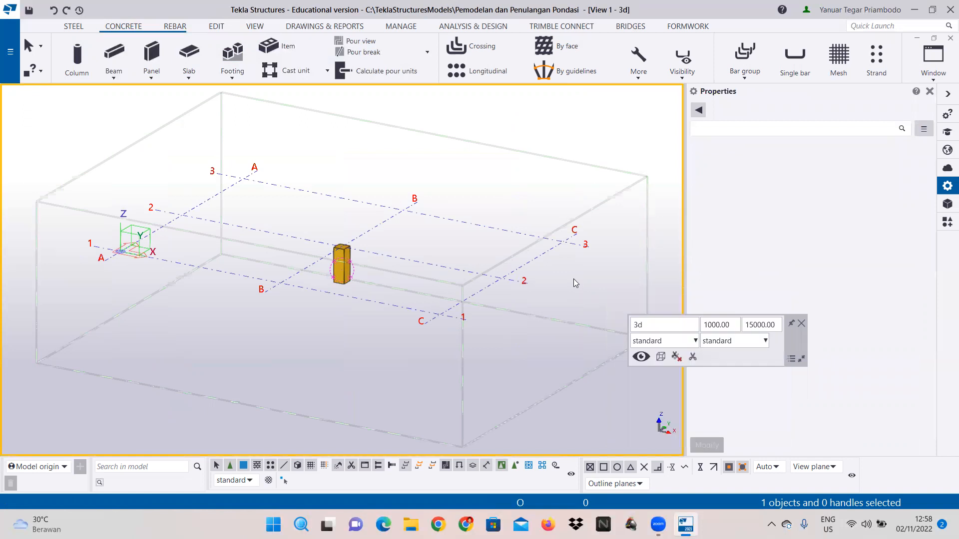
left_click(712, 325)
left_click(713, 326)
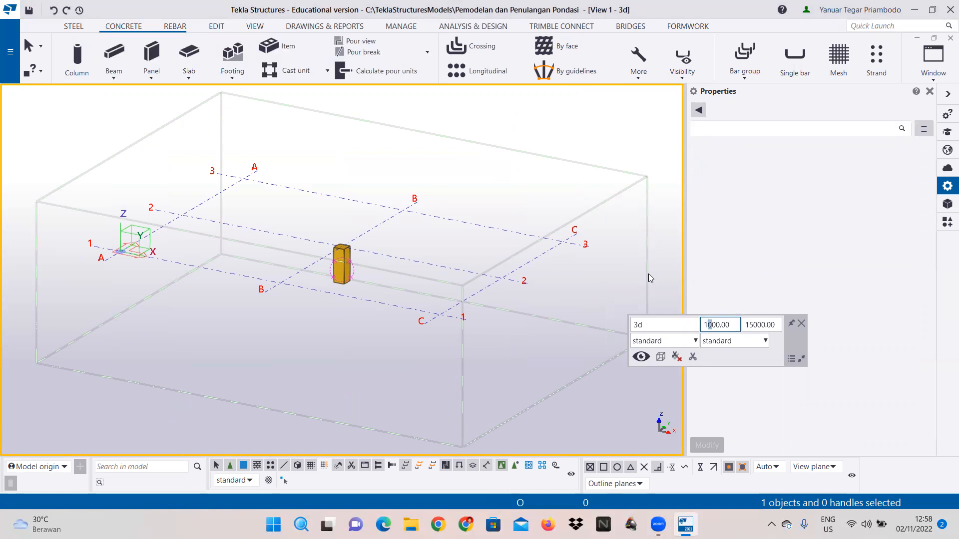
type("6")
left_click(801, 324)
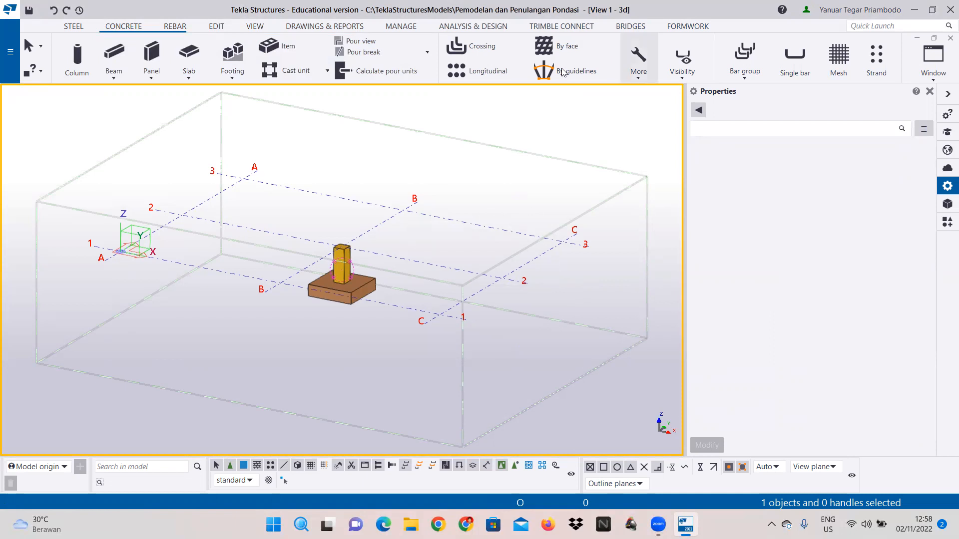
- Change the rendering of parts in the 3D view to wireframe for the column and footing
left_click(250, 29)
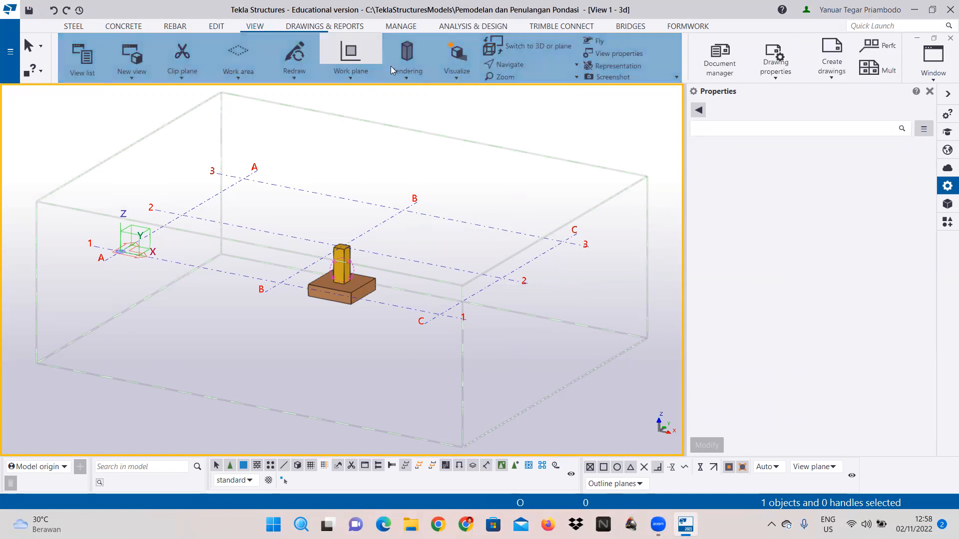
left_click(406, 73)
left_click(423, 95)
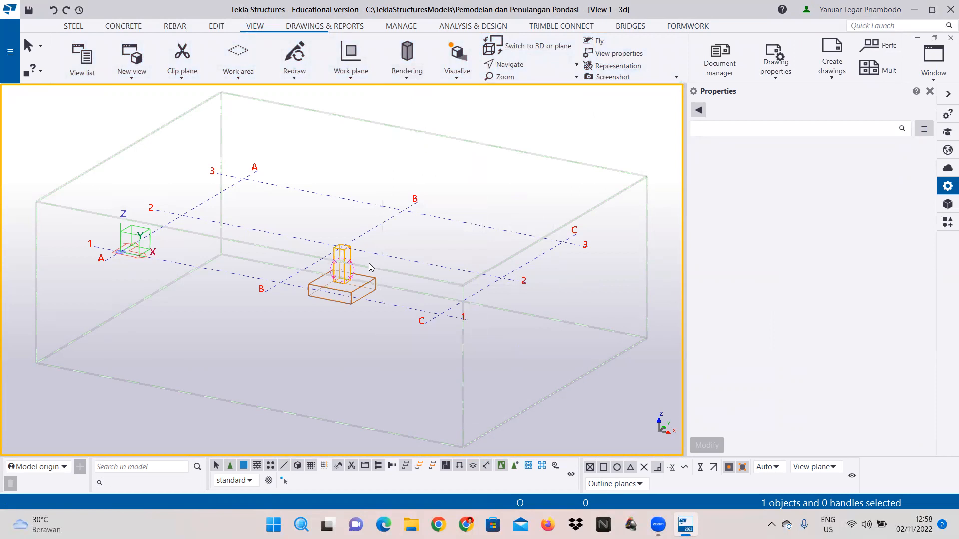
scroll(372, 264, "up", 5)
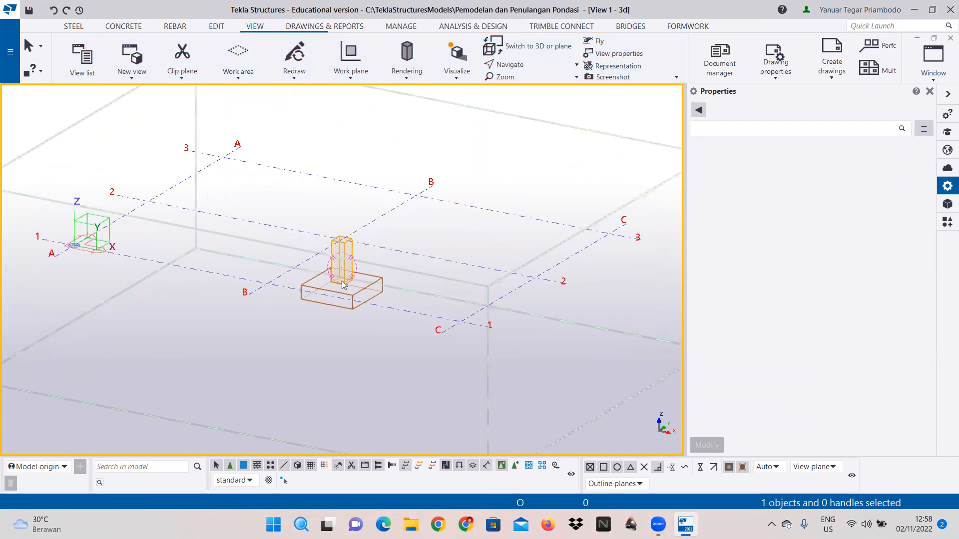
scroll(375, 257, "down", 3)
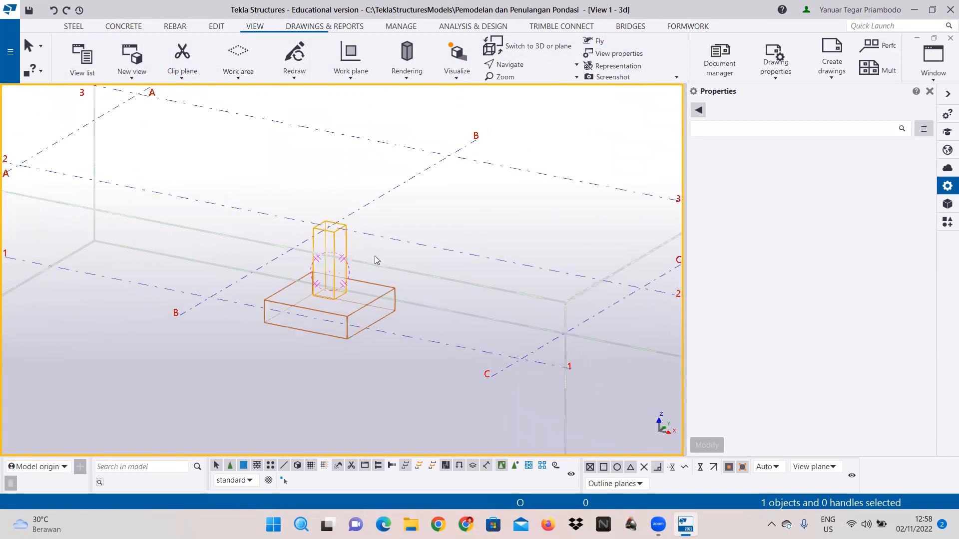
scroll(376, 259, "down", 1)
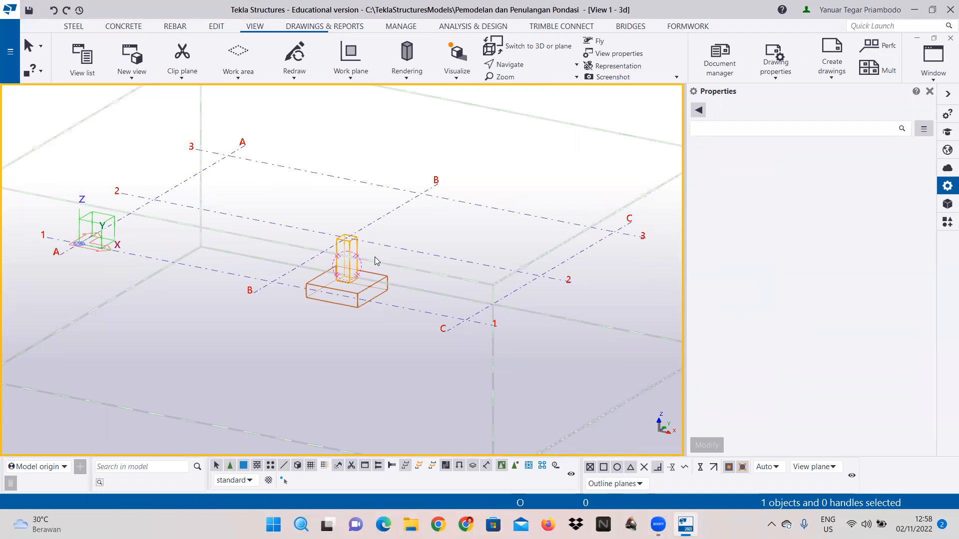
- Search the Applications & components catalog for "Pad footing"
left_click(947, 223)
left_click(806, 127)
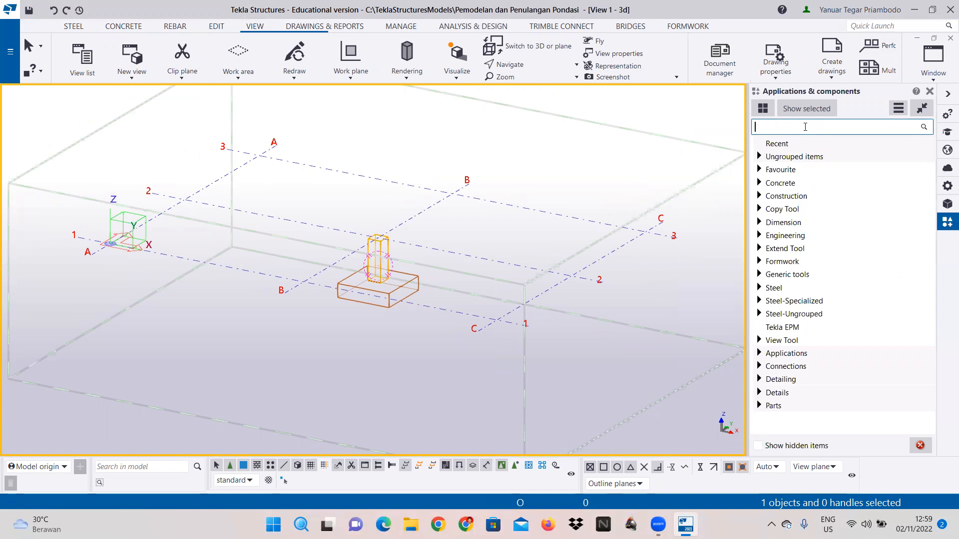
type("Pad")
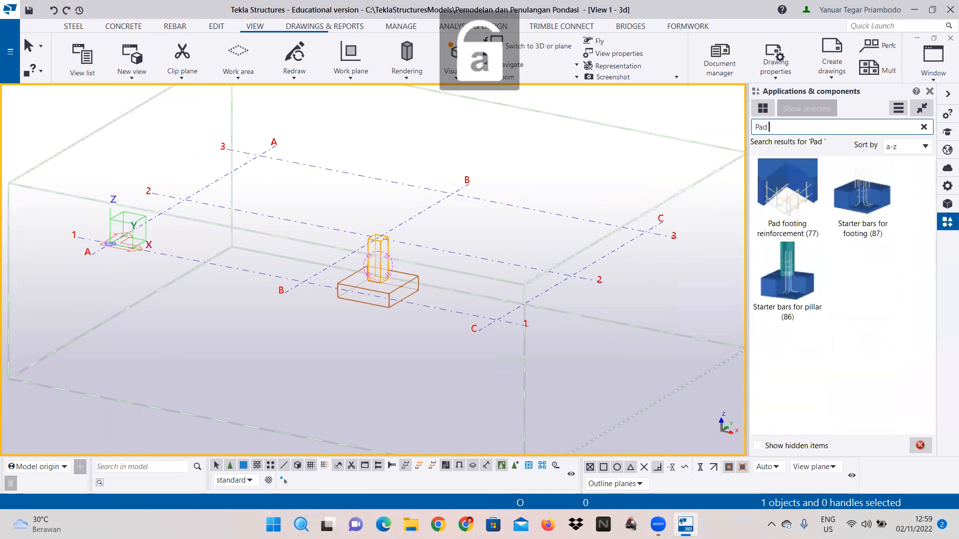
key("Caps_Lock")
type("F")
key("BackSpace")
key("Caps_Lock")
type("fooo")
key("BackSpace")
type("ting")
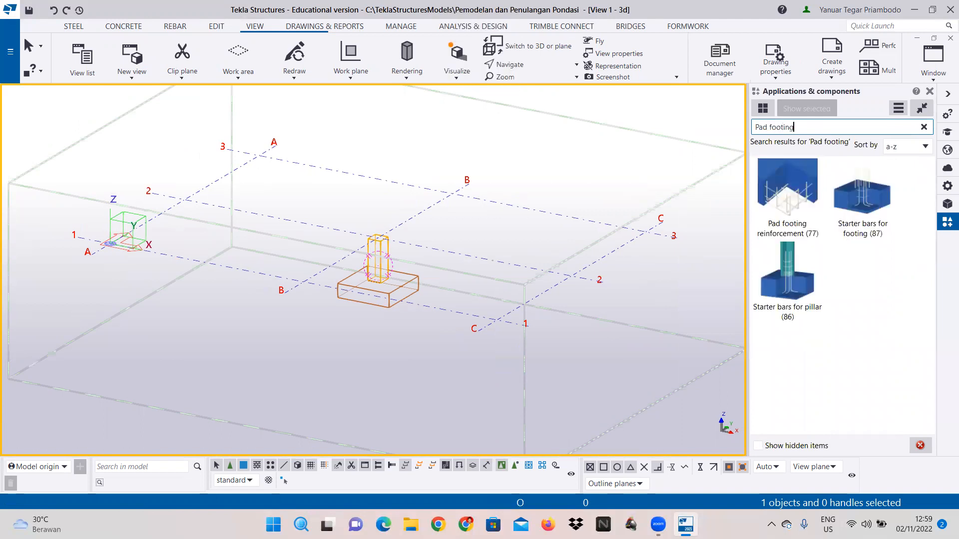
- Apply the Pad footing reinforcement (77) component to the pad footing at B-2 and end the command
left_click(792, 205)
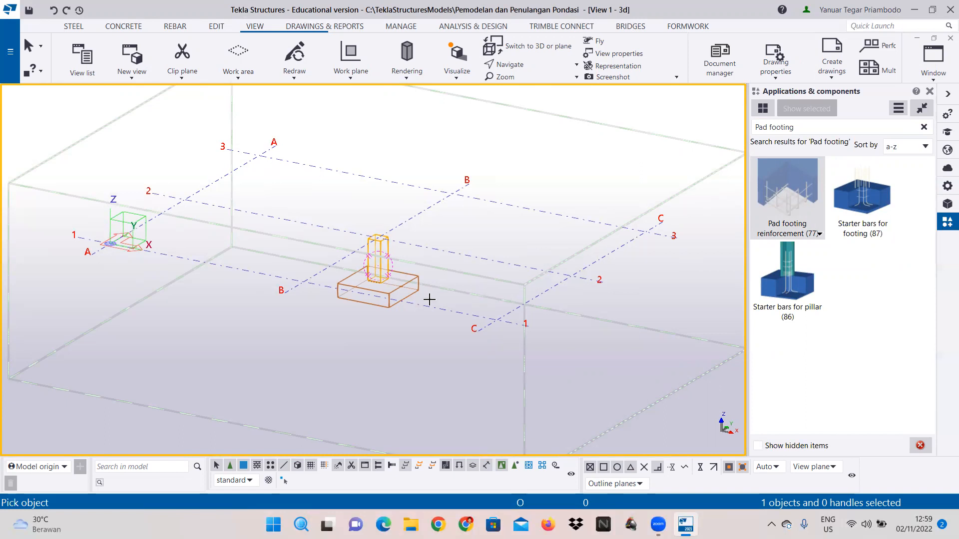
left_click(395, 291)
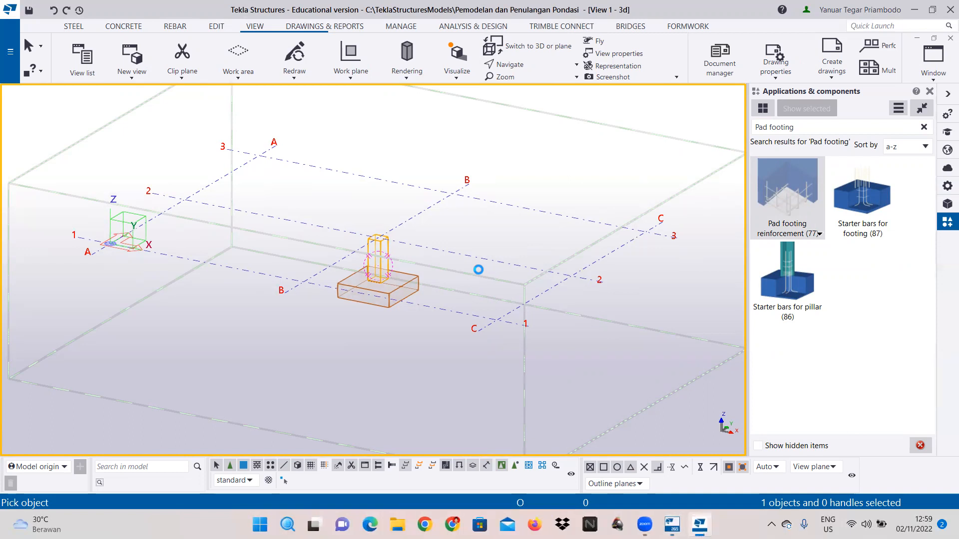
right_click(453, 283)
key("Escape")
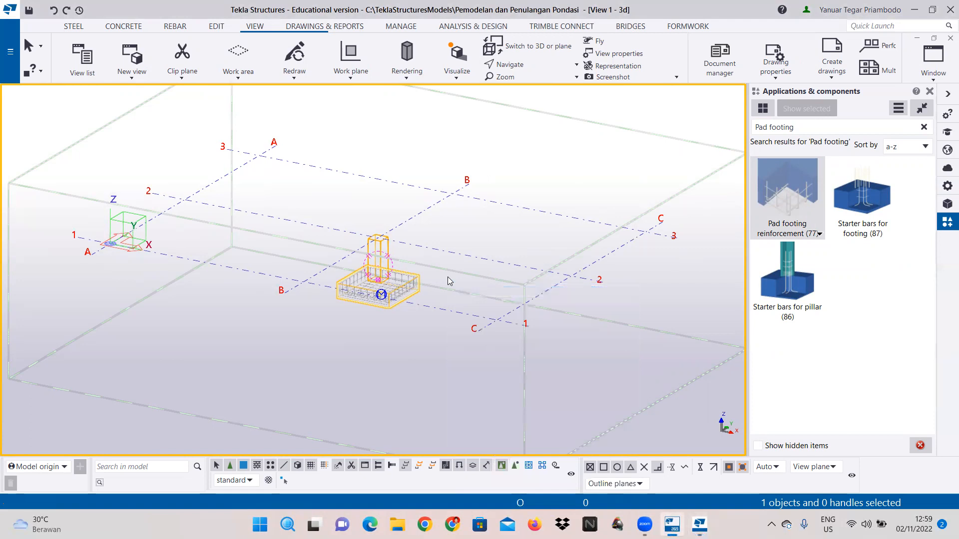
scroll(428, 281, "up", 8)
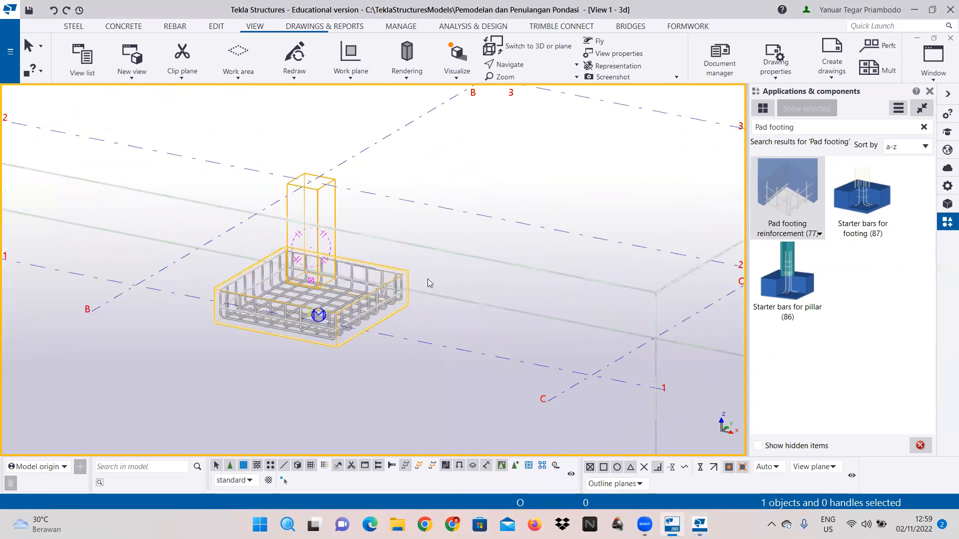
scroll(423, 277, "up", 3)
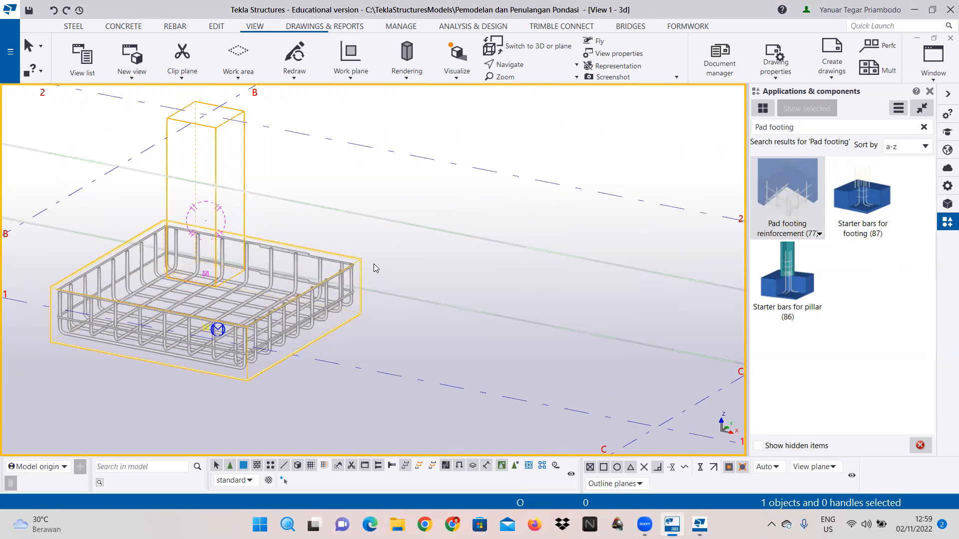
right_click(396, 245)
left_click(429, 250)
- Set the footing reinforcement's side, top and bottom concrete covers in the transverse section to 75 mm and update the component
right_click(362, 277)
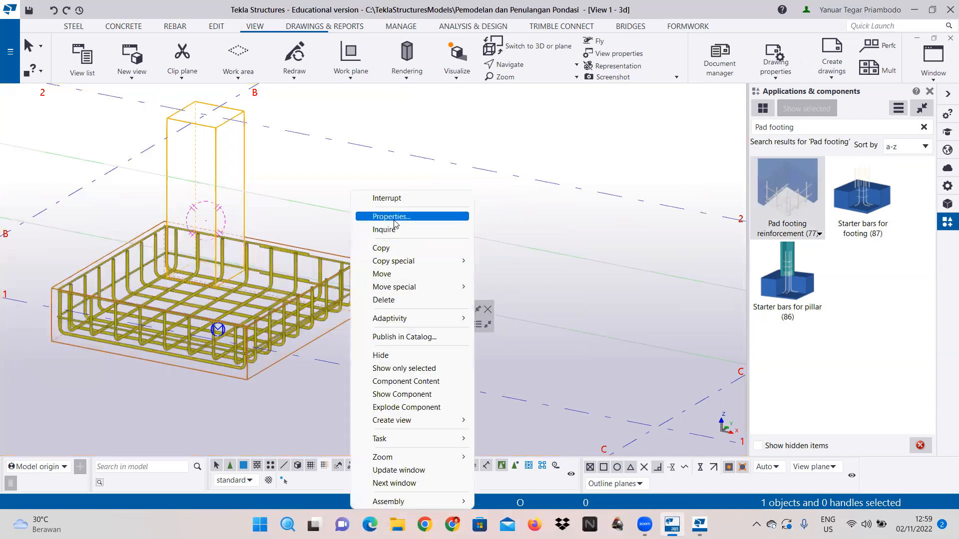
left_click(394, 220)
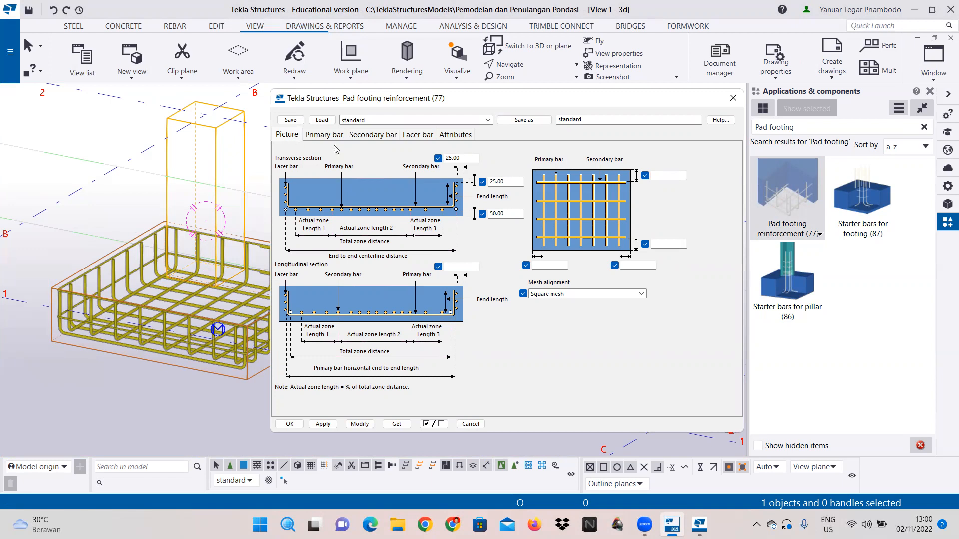
left_click_drag(453, 158, 446, 158)
type("75")
left_click_drag(497, 182, 489, 181)
type("7")
type("5")
left_click_drag(499, 213, 490, 213)
type("75")
left_click(359, 424)
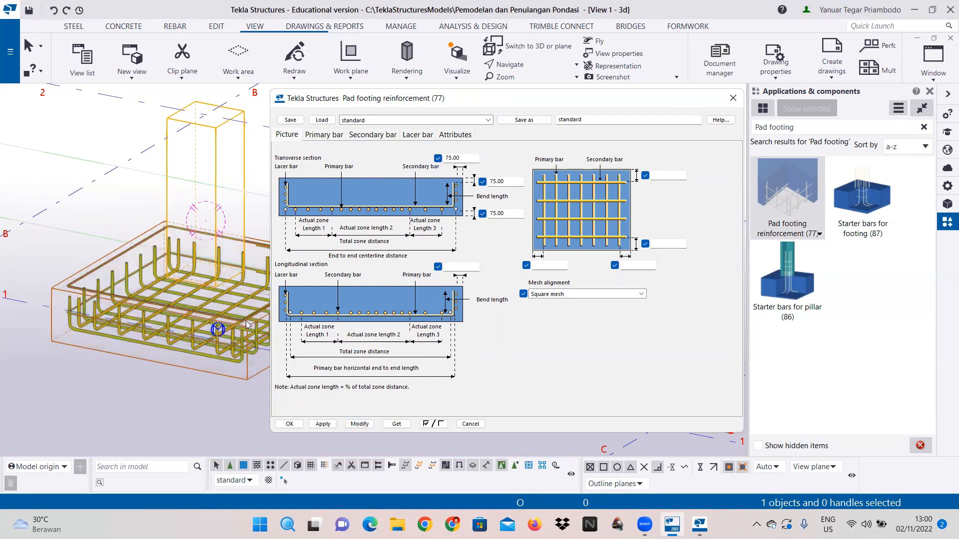
- Choose the grade T, size 16 rebar with a 32 mm bending radius for the footing's primary bars
middle_click_drag(118, 215, 32, 203)
scroll(71, 203, "down", 2)
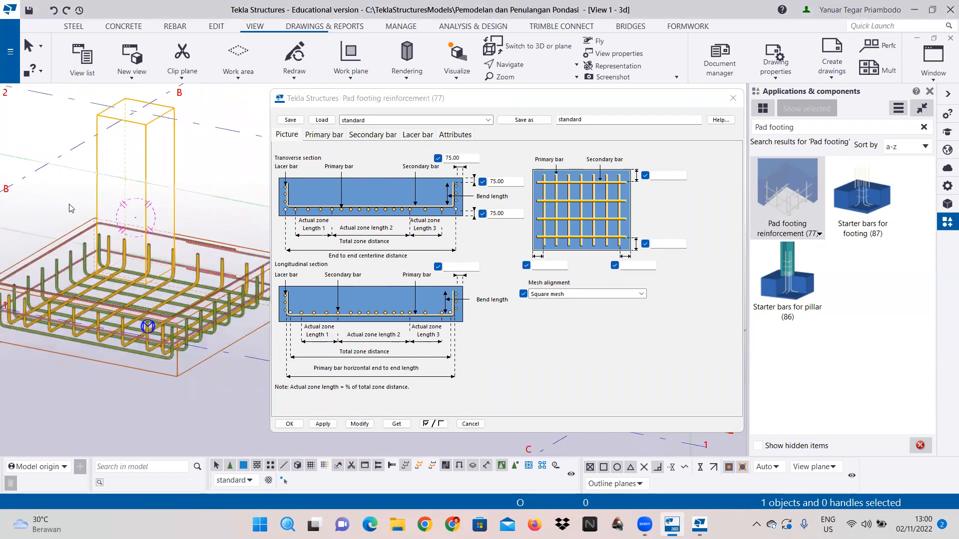
scroll(75, 207, "down", 3)
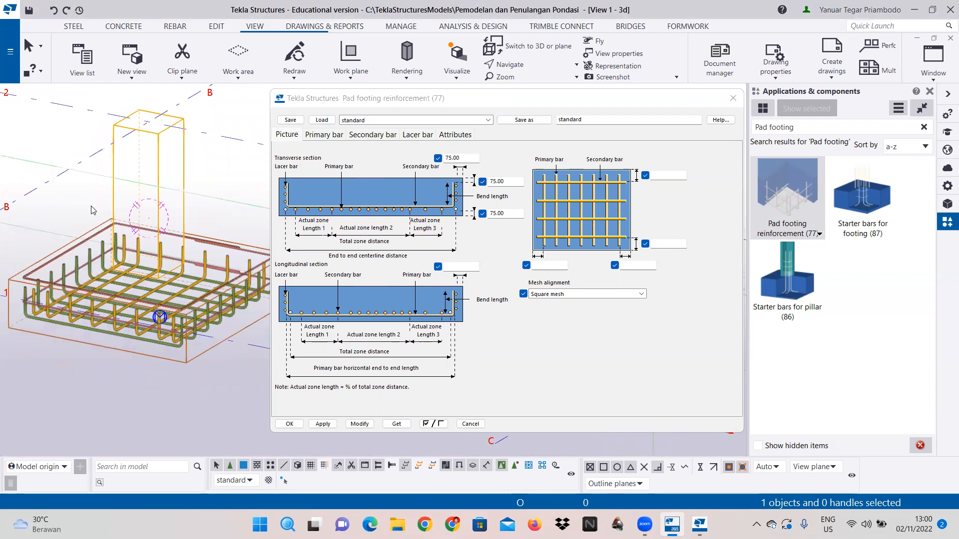
middle_click_drag(112, 206, 94, 204)
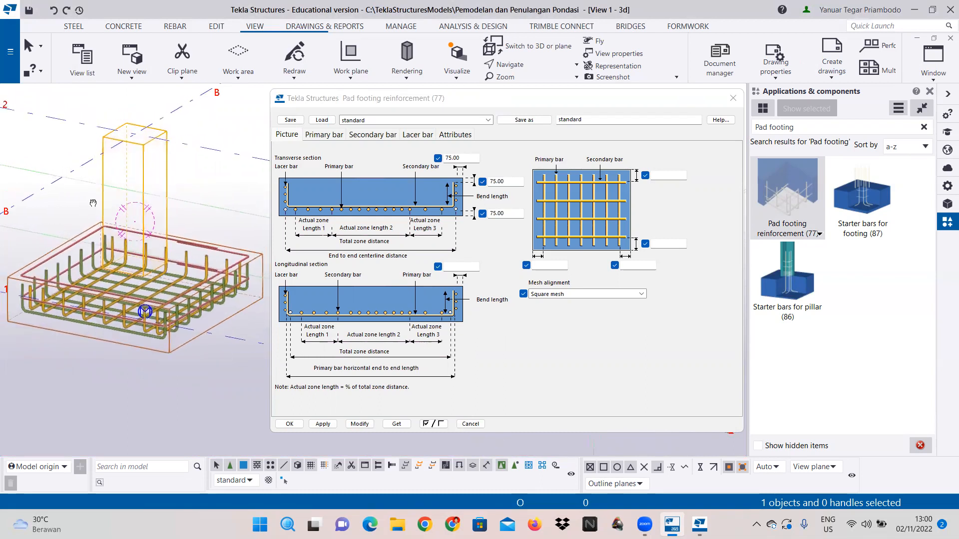
left_click(324, 136)
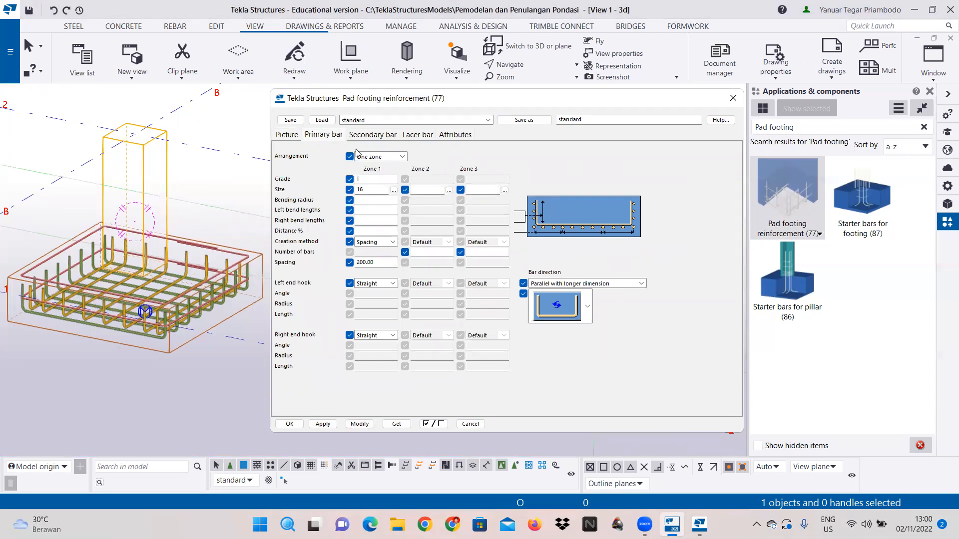
left_click(394, 189)
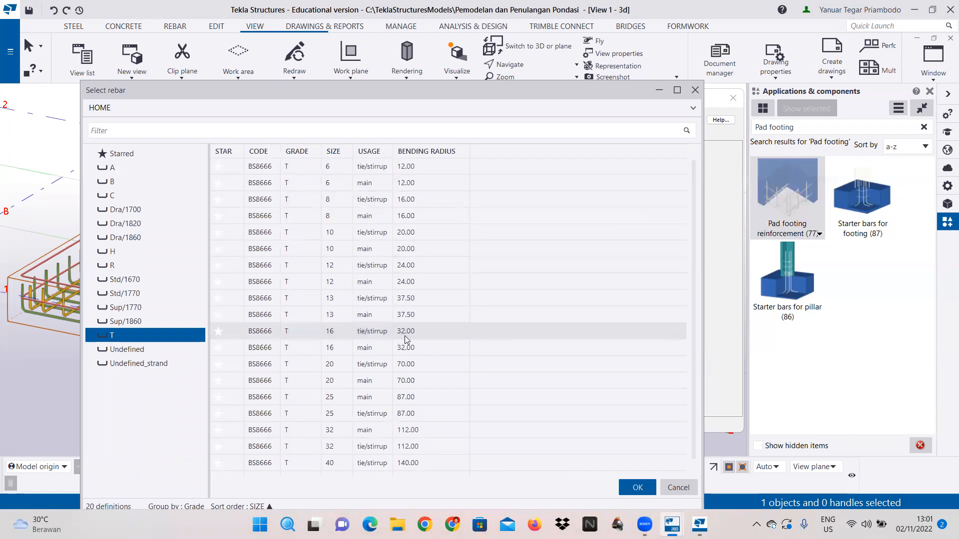
left_click(636, 488)
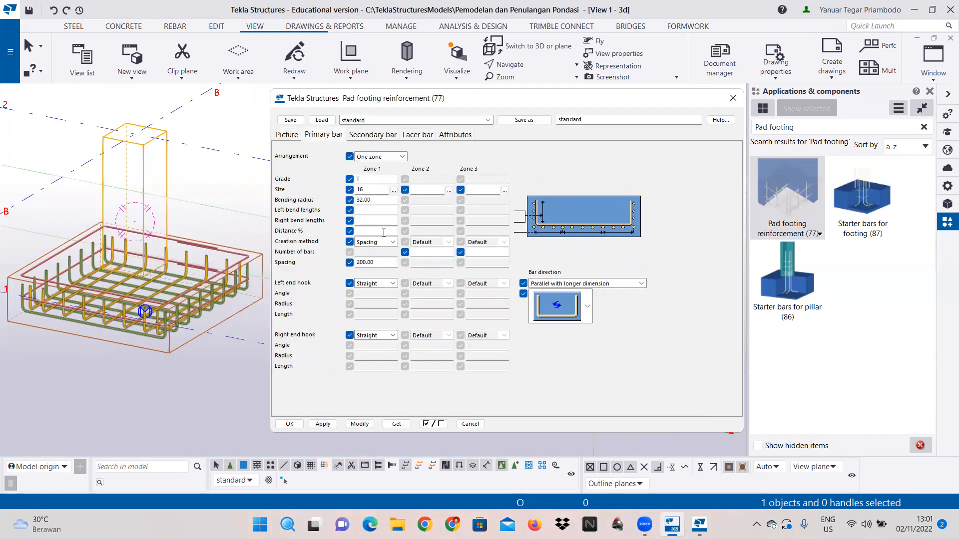
- Set the primary bars' creation method to Number of bars with 7 bars and update the reinforcement
left_click(386, 243)
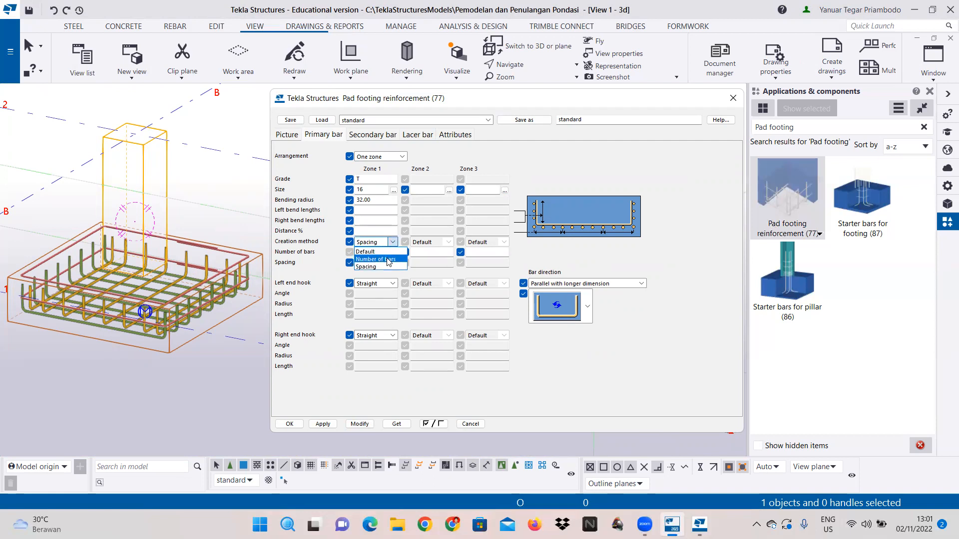
left_click(376, 259)
left_click(374, 253)
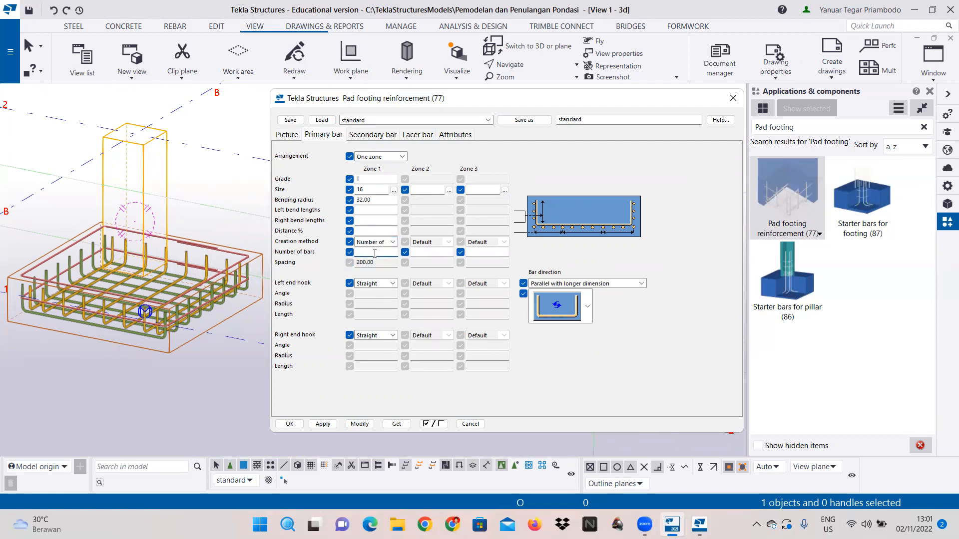
type("7")
left_click(361, 424)
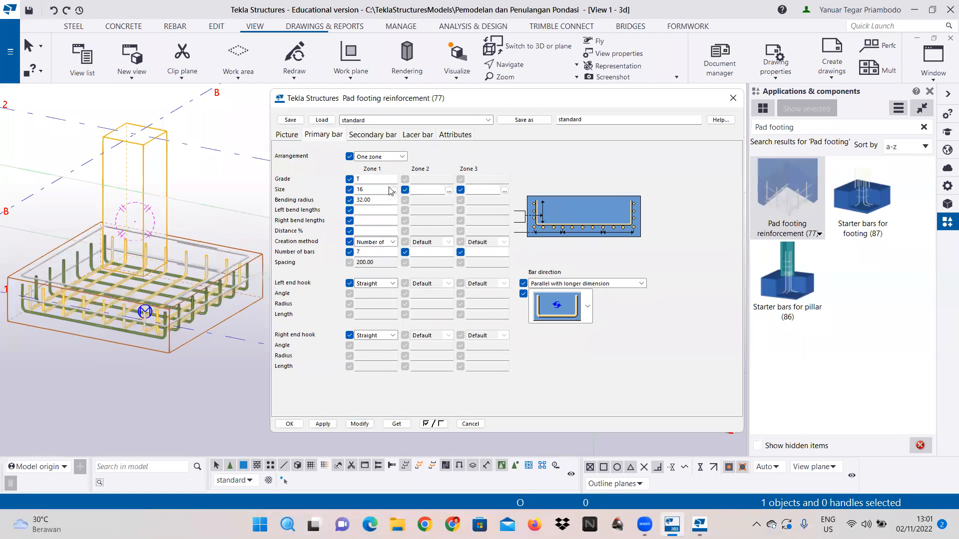
- Choose the grade T, size 16 tie/stirrup rebar with a 32 mm bending radius for the footing's secondary bars
left_click(380, 135)
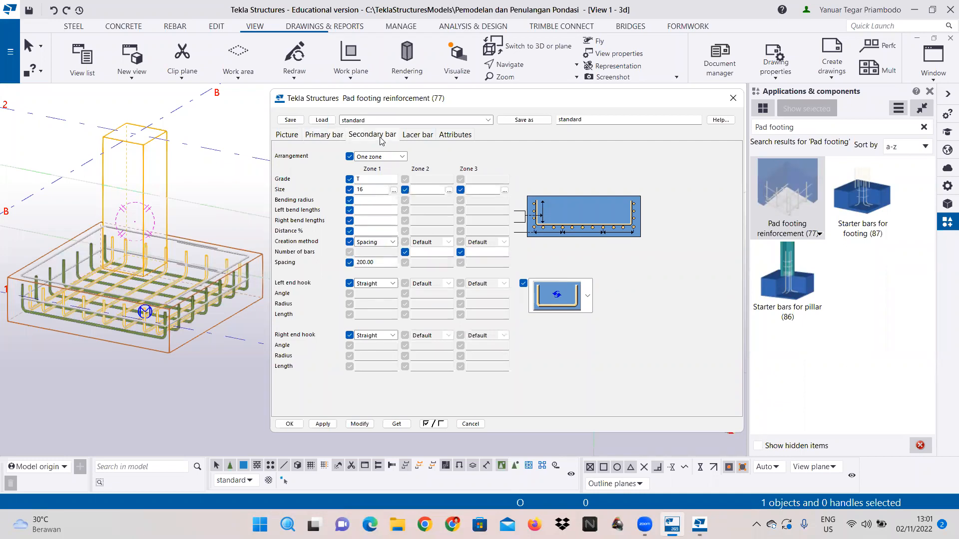
left_click(394, 190)
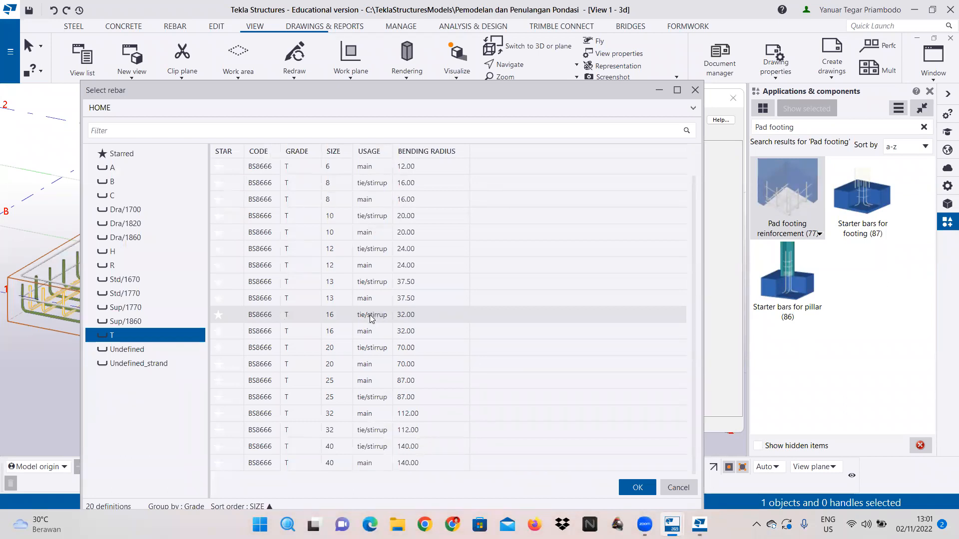
left_click(412, 319)
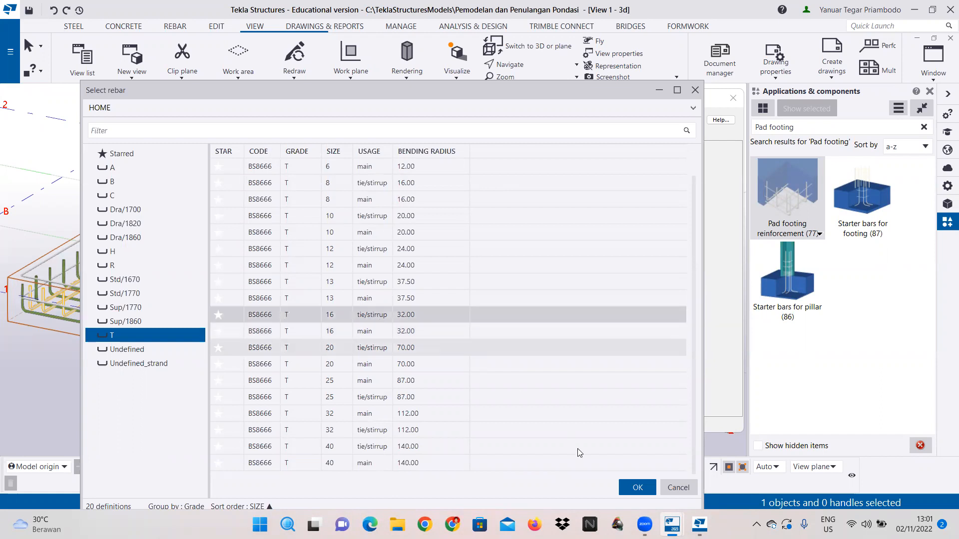
left_click(637, 488)
- Set the secondary bars' creation method to Number of bars with 7 bars and update the reinforcement
left_click(392, 242)
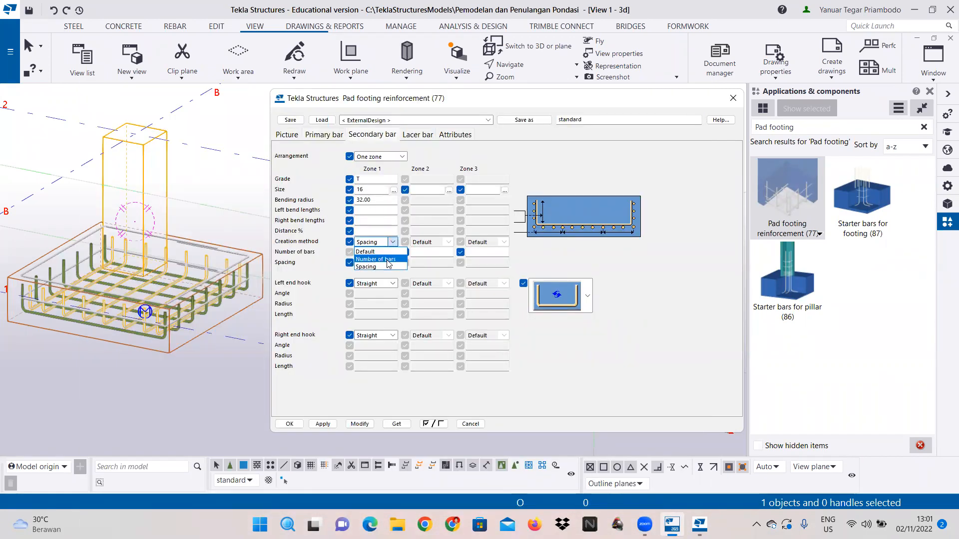
left_click(375, 259)
left_click(382, 250)
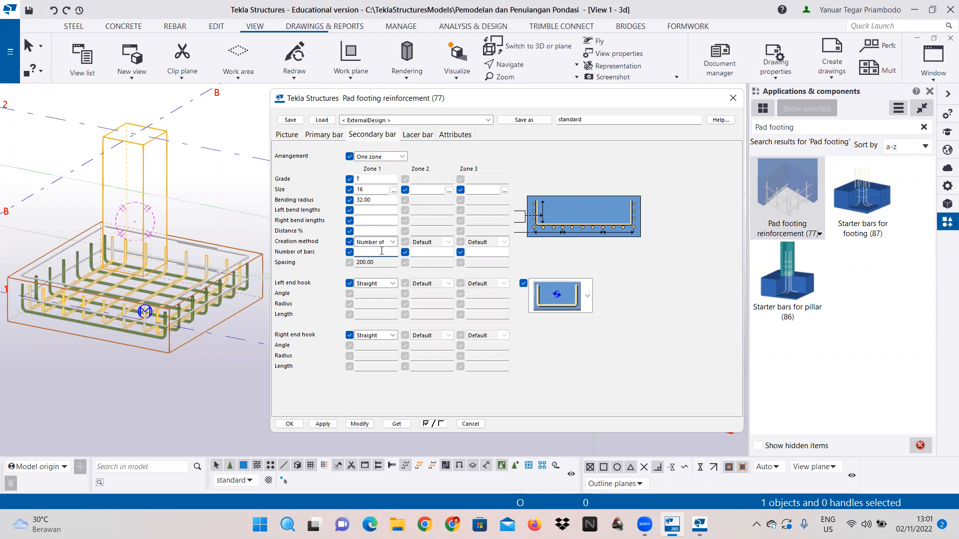
type("7")
left_click(358, 424)
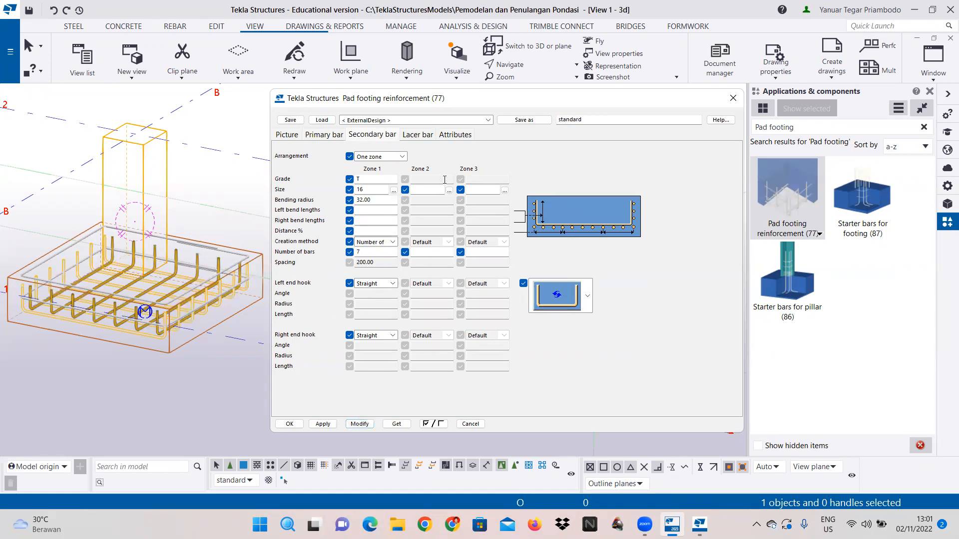
- Choose the grade T, size 16 tie/stirrup rebar for the footing's lacer bar group Lc1
left_click(426, 135)
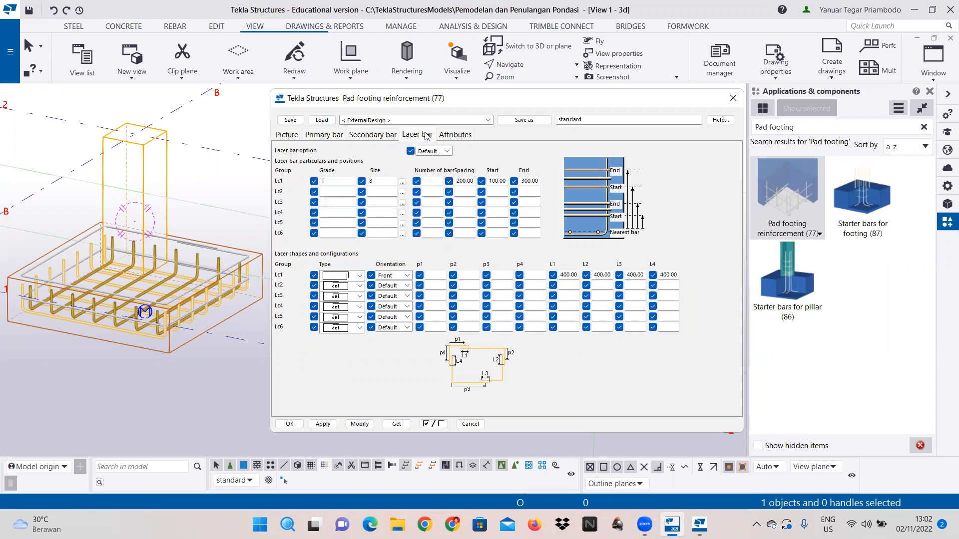
left_click(403, 182)
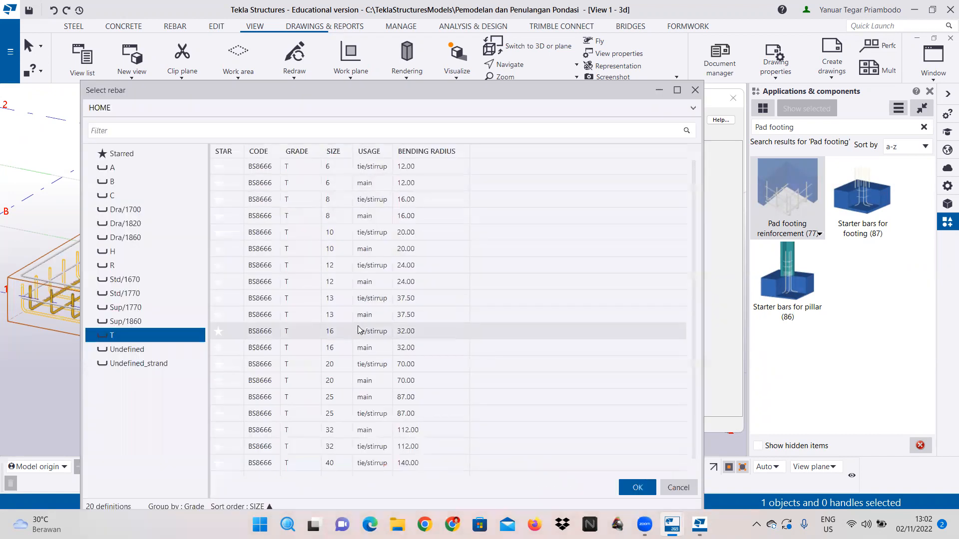
left_click(408, 334)
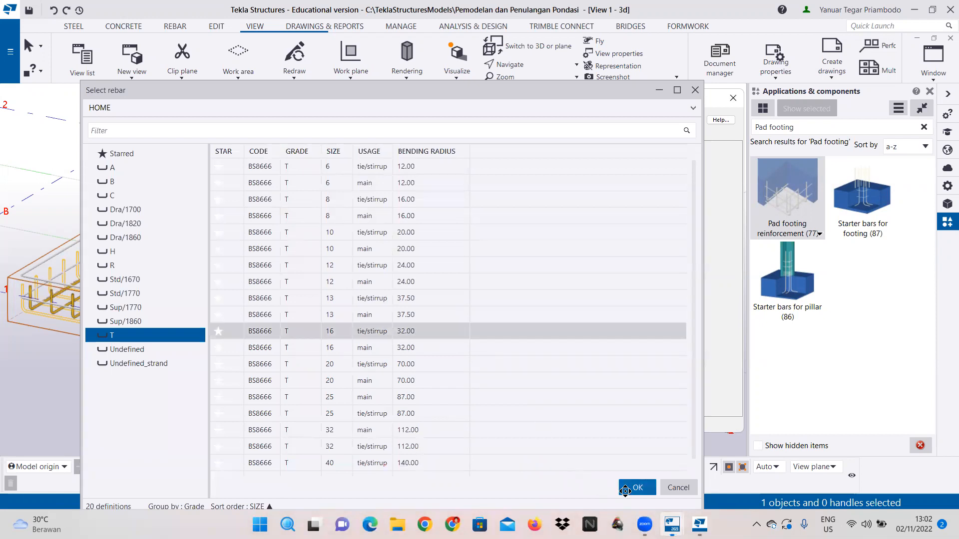
left_click(625, 491)
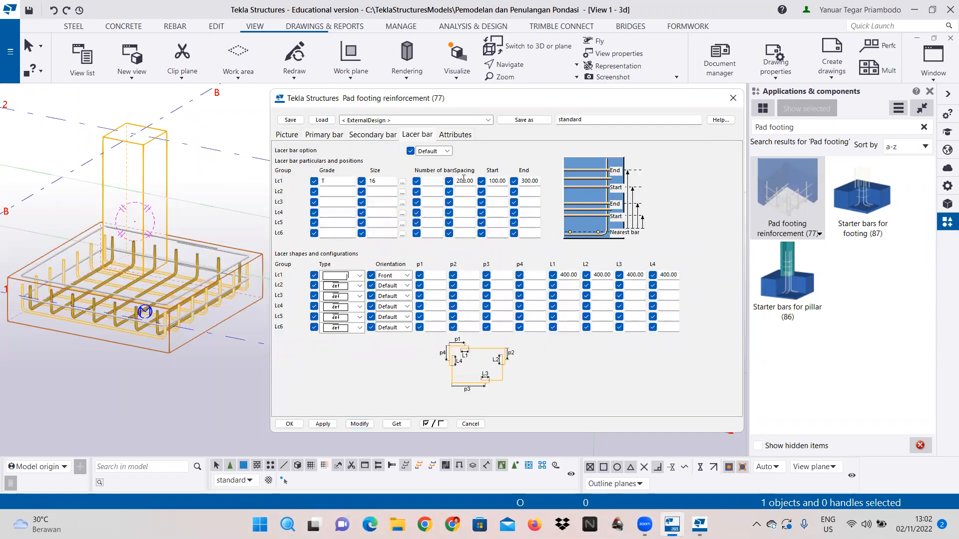
- Set the Lc1 lacer bars' spacing to 100 mm and their end position to 200 mm
left_click_drag(460, 181, 456, 182)
type("1")
left_click_drag(524, 181, 521, 181)
type("2")
- Change the Lc1 lacer bar type to the fourth shape after the default, update the footing reinforcement and accept the settings
left_click(350, 279)
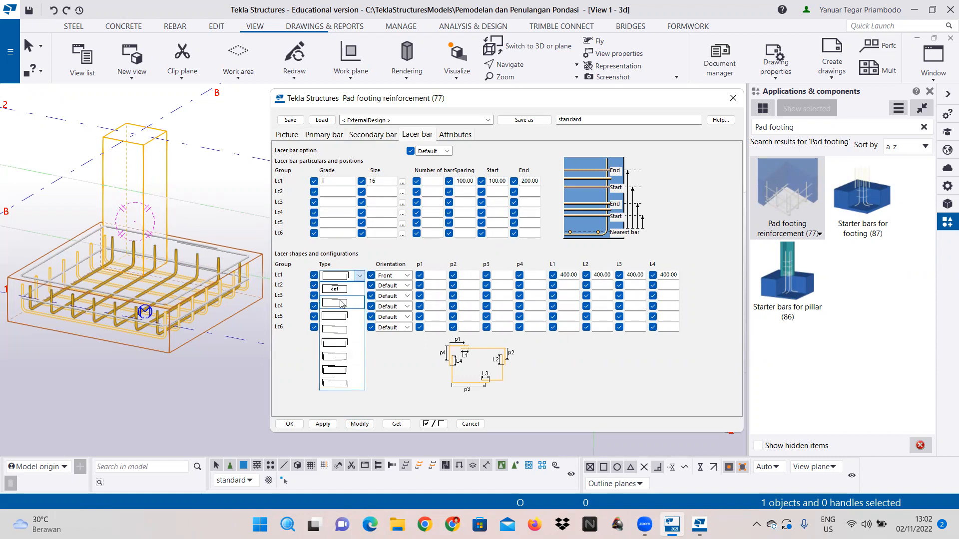
left_click(342, 343)
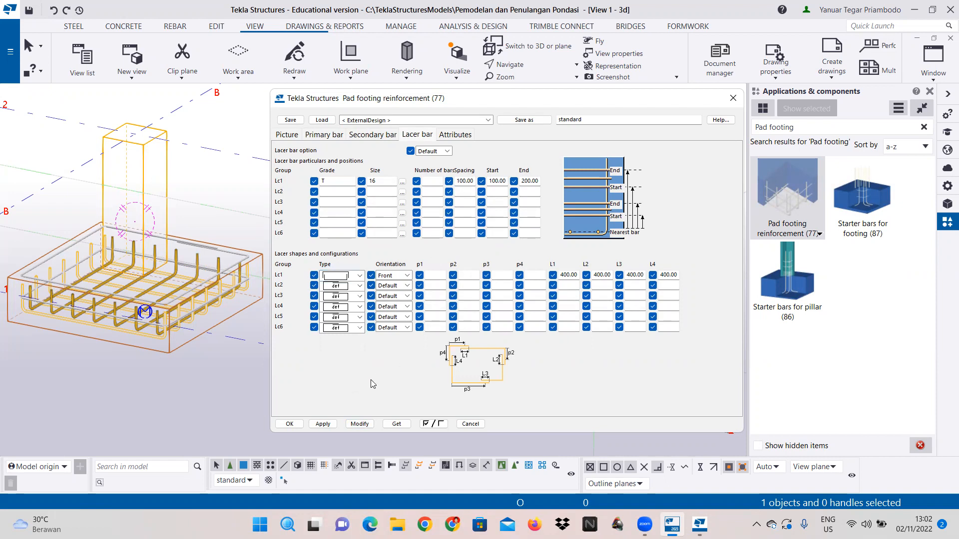
left_click(365, 424)
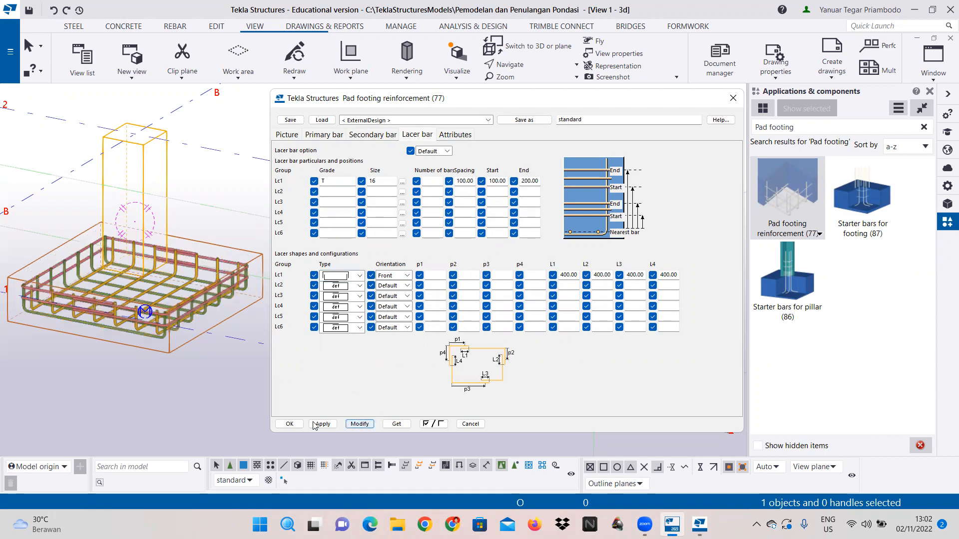
left_click(289, 424)
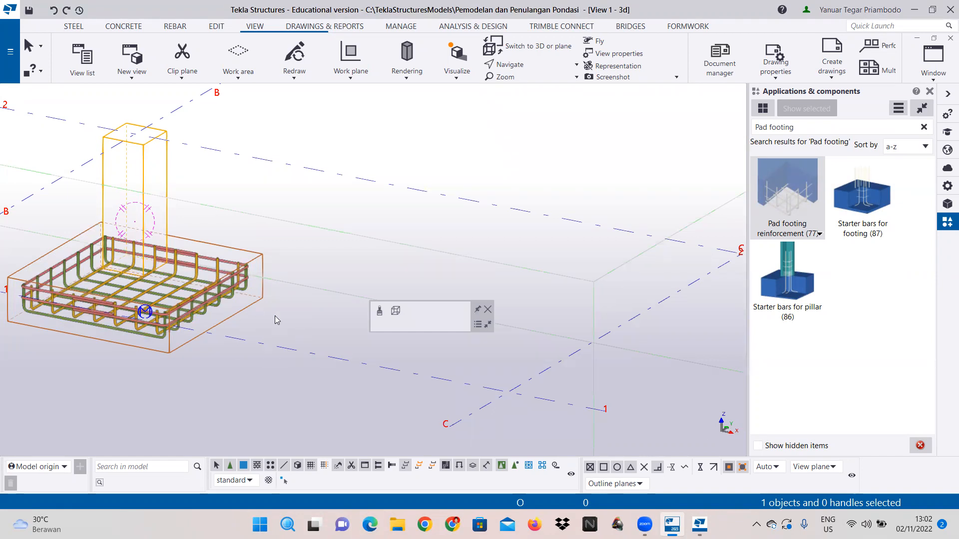
- Search the applications and components catalog for "Rectangular column"
middle_click_drag(273, 315, 283, 325)
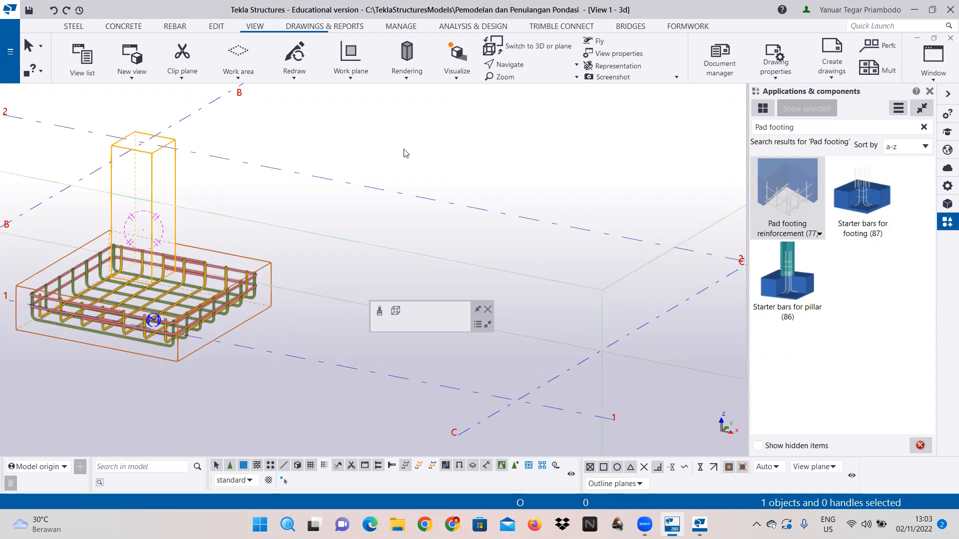
left_click(799, 126)
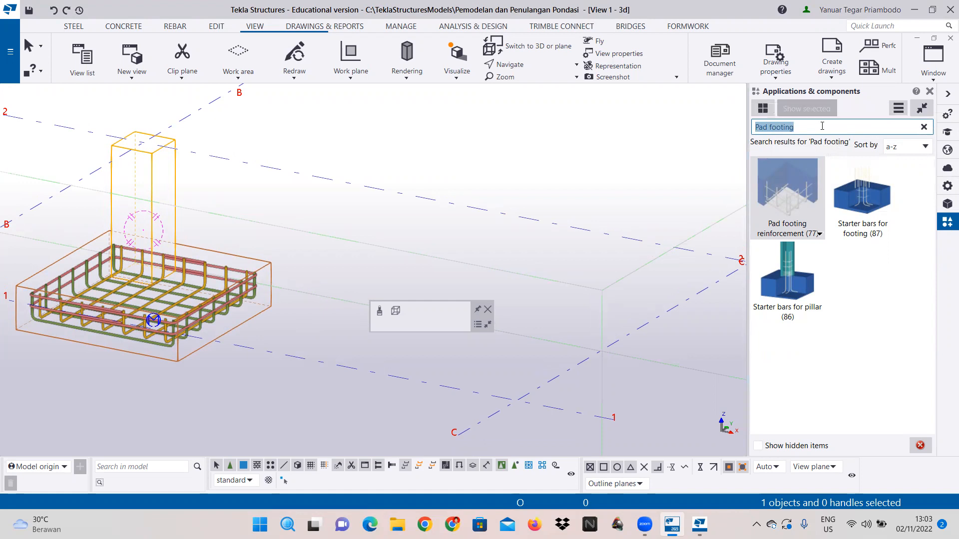
type("R")
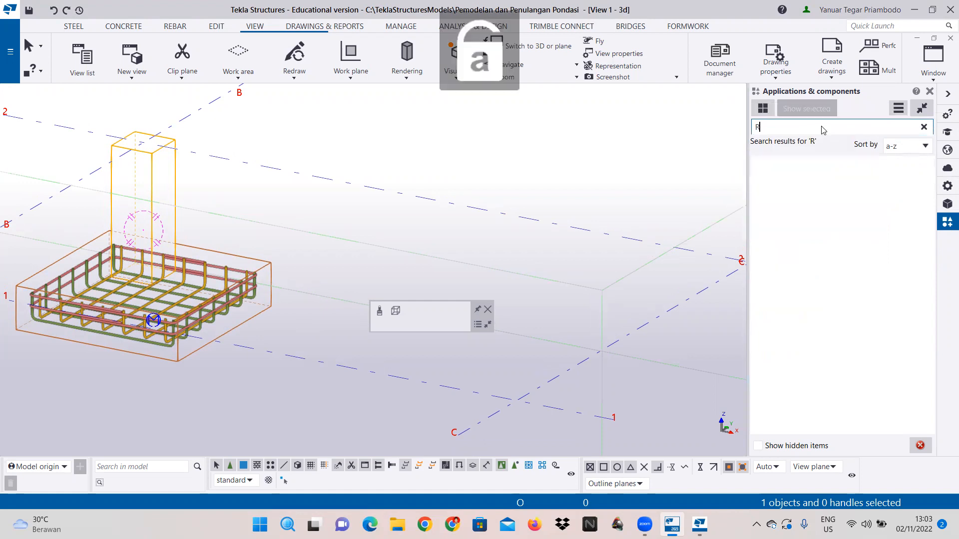
type("ectangu")
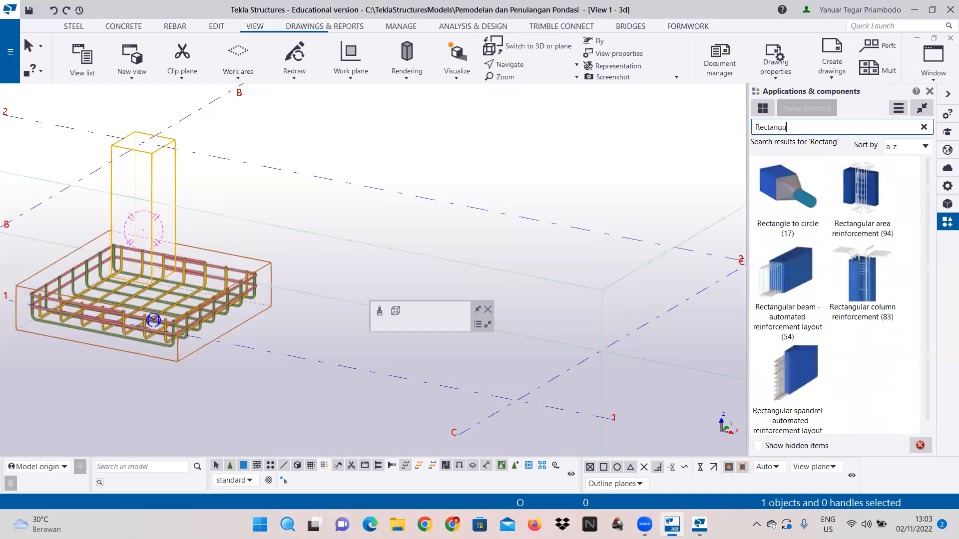
type("lar Col")
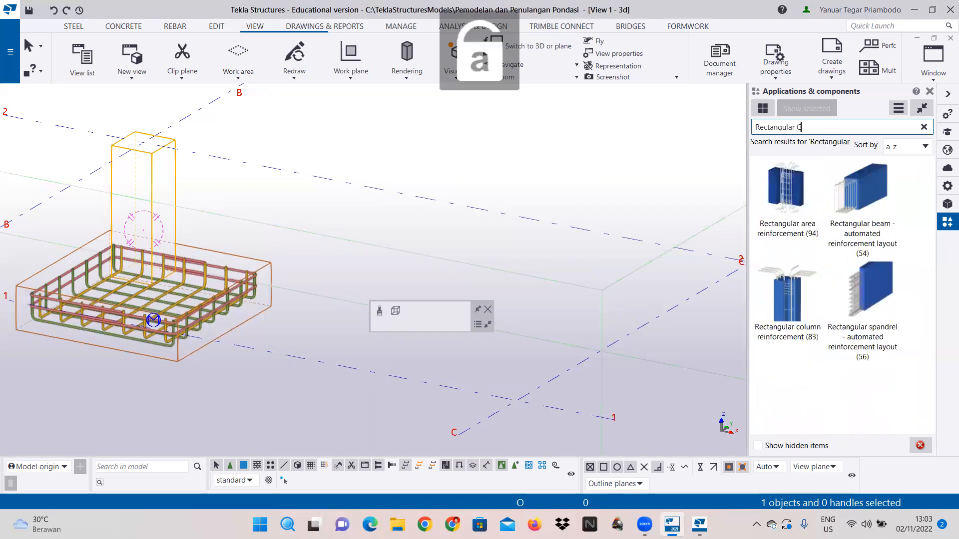
key("BackSpace")
key("BackSpace")
key("BackSpace")
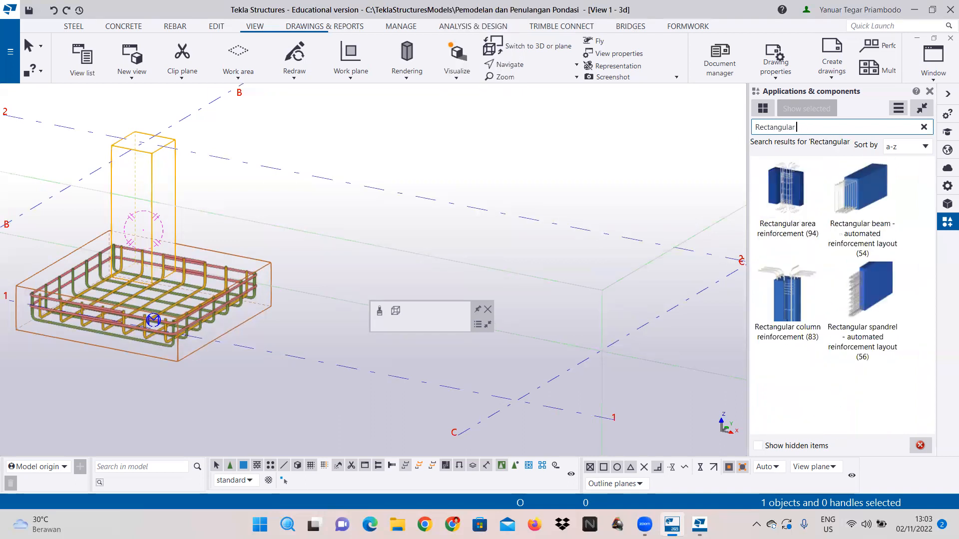
key("Caps_Lock")
type("colum")
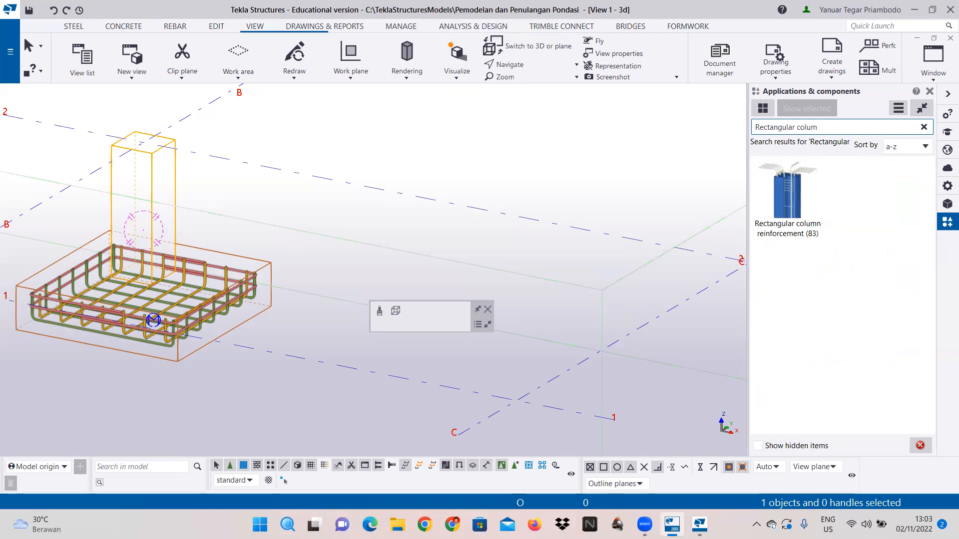
type("n")
- Apply the Rectangular column reinforcement (83) component to the pedestal column and end the command
left_click(782, 207)
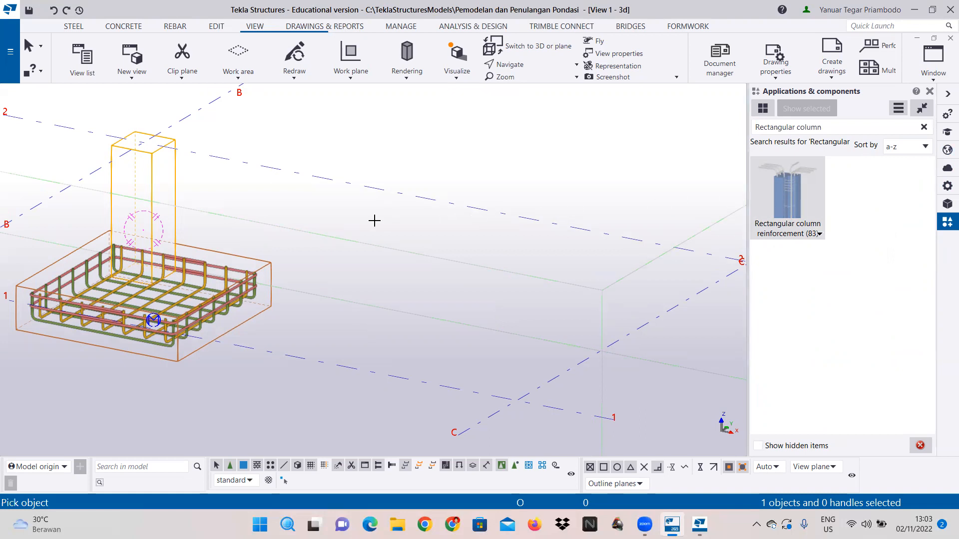
left_click(153, 168)
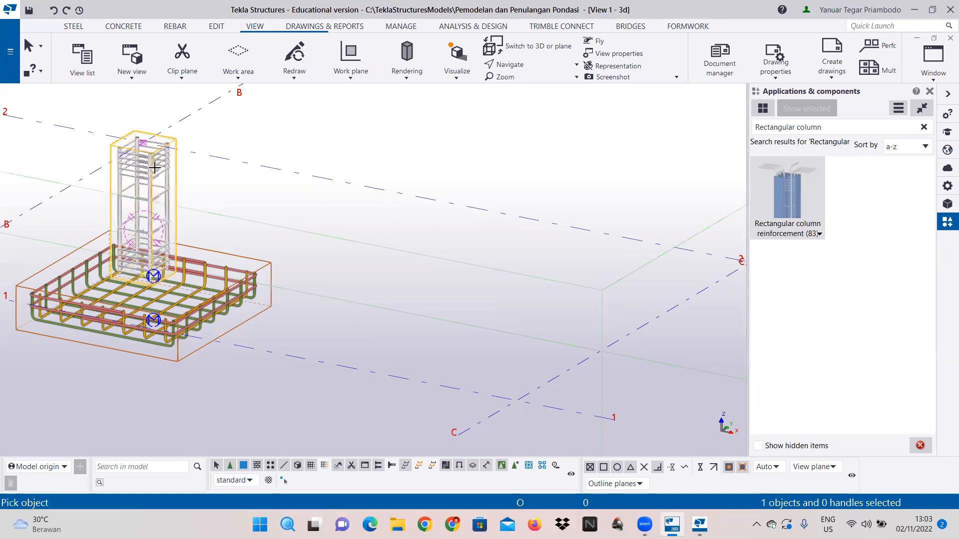
right_click(278, 160)
left_click(289, 167)
- Open the column reinforcement's properties and choose the grade T, size 16 rebar with a 32 mm bending radius for the main bars
left_click(172, 176)
right_click(175, 178)
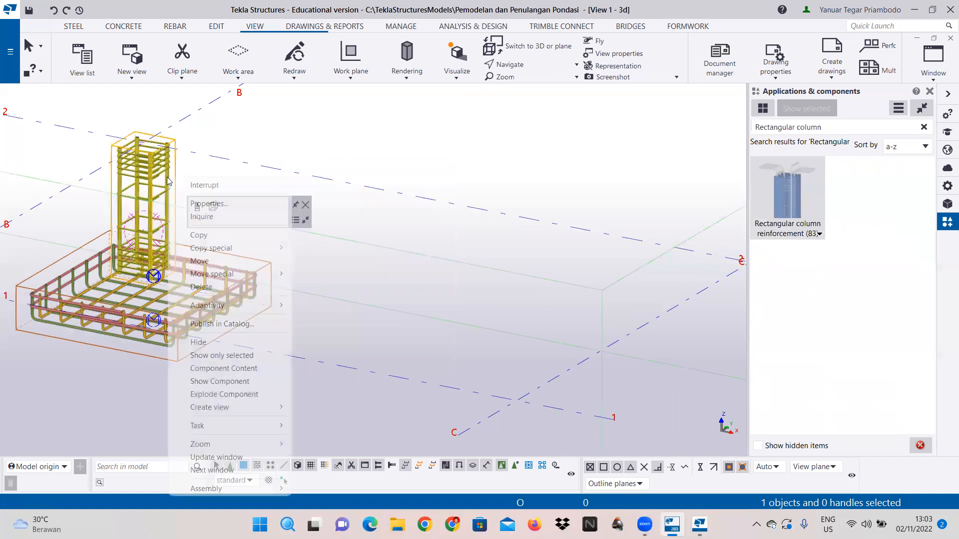
left_click(204, 204)
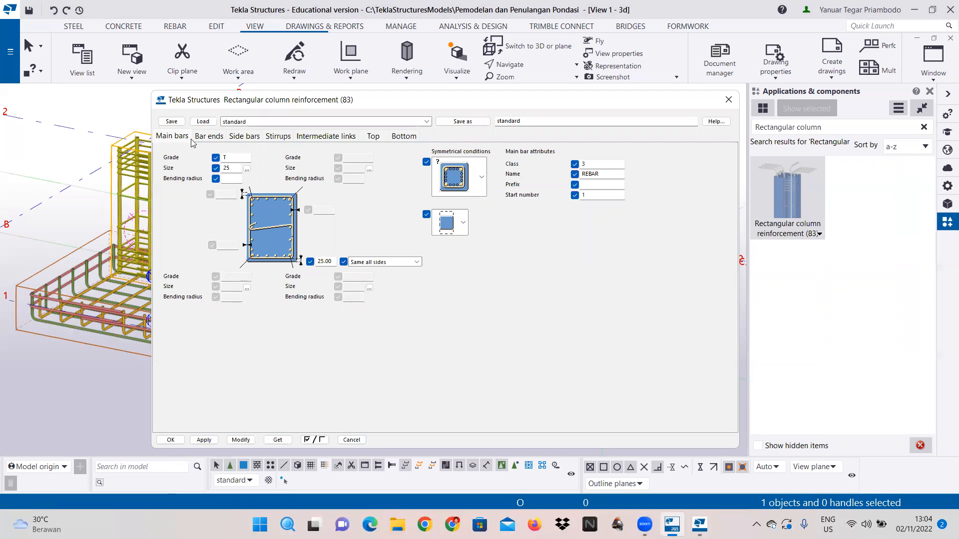
left_click(247, 168)
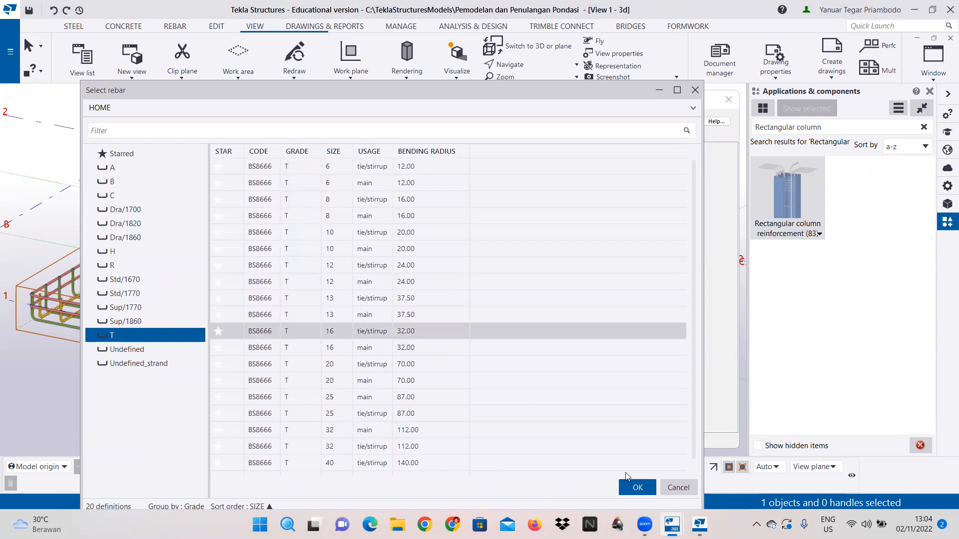
left_click(637, 488)
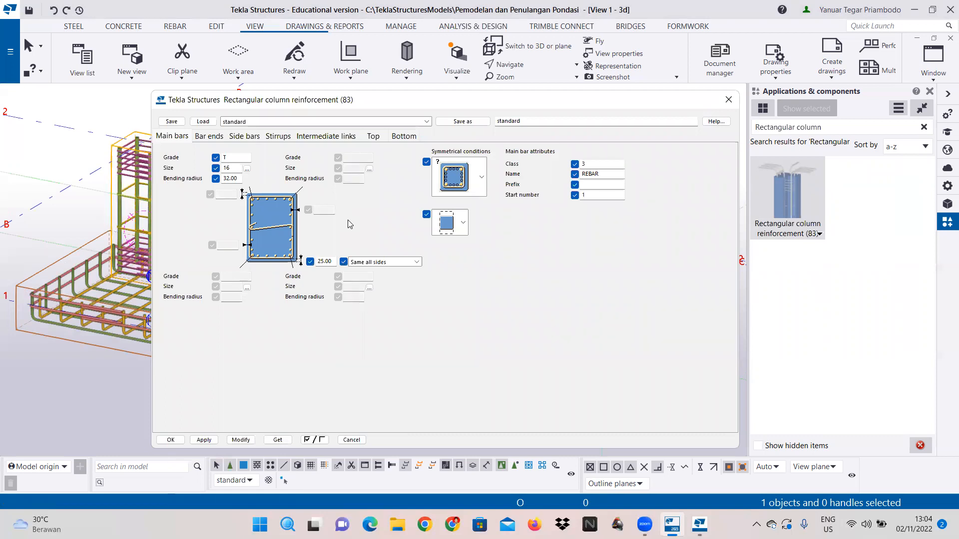
- Set the column's concrete cover to 40 mm with Same all sides and update the reinforcement
double_click(321, 261)
type("40")
left_click(241, 440)
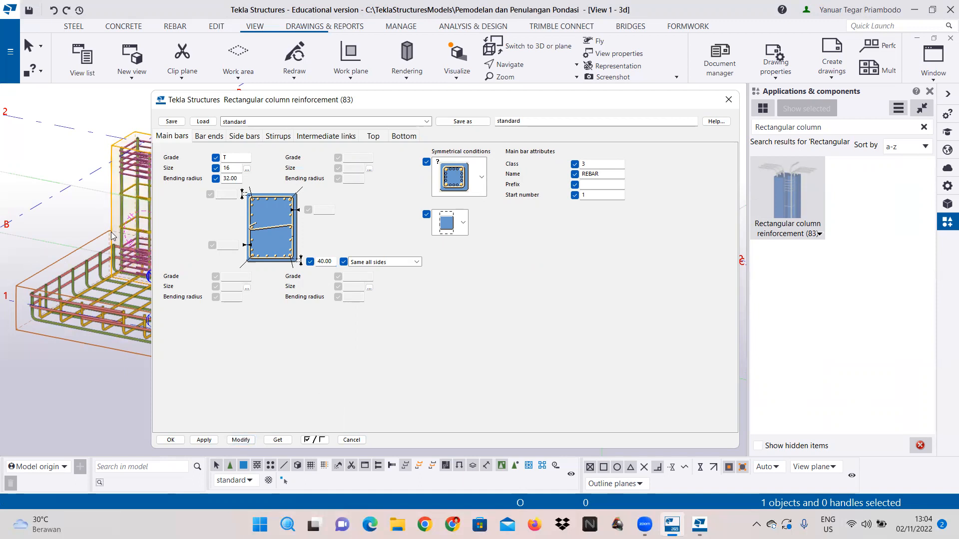
- Set the top vertical extension of the column's corner bars, side bars 1 and side bars 2 to 940 mm
left_click(209, 138)
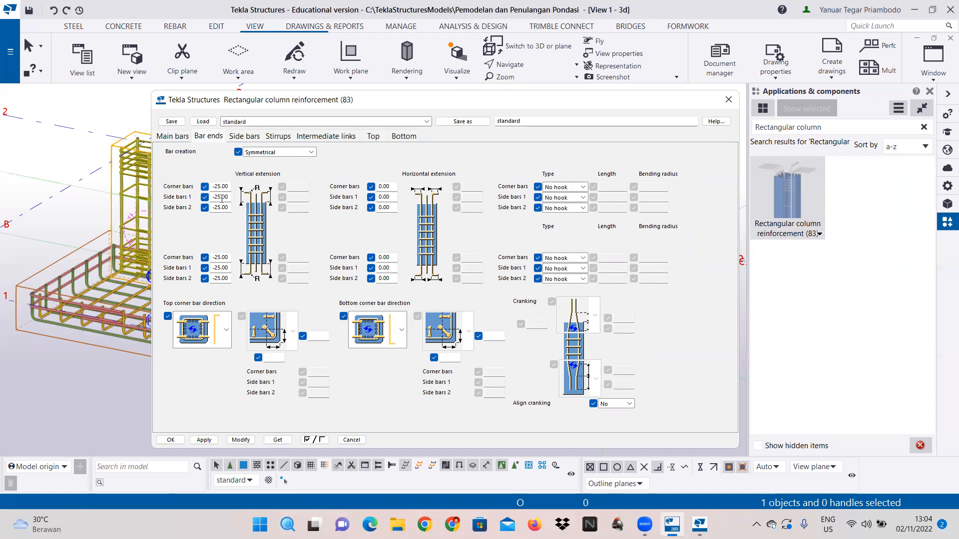
left_click_drag(220, 187, 211, 187)
type("940")
key("Tab")
type("940")
key("Tab")
type("940")
- Set the bottom vertical extension of the column's corner bars, side bars 1 and side bars 2 to 277 mm
left_click_drag(219, 257, 212, 257)
type("277")
left_click_drag(220, 268, 189, 281)
type("277")
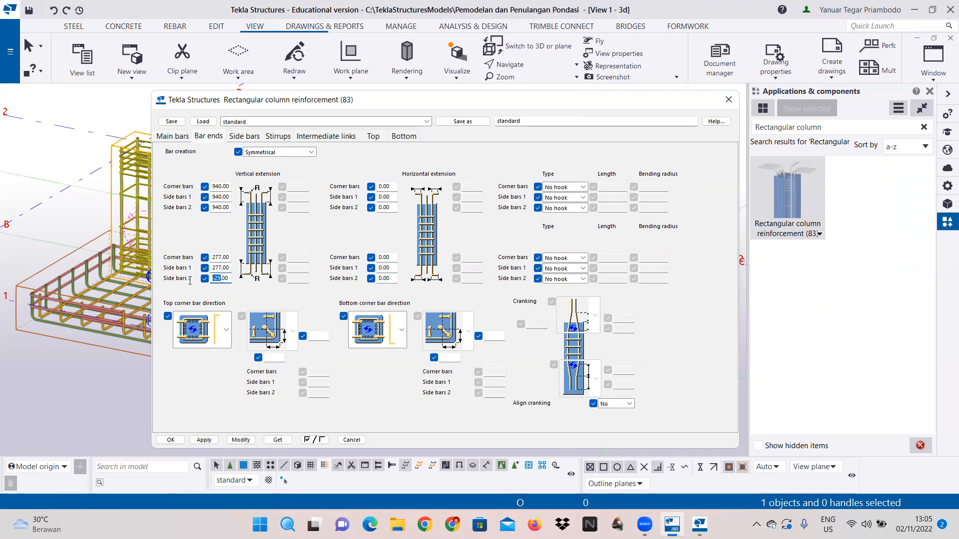
type("277")
- Set the bottom horizontal extension of the column's corner bars, side bars 1 and side bars 2 to 388 mm
left_click(382, 257)
key("BackSpace")
type("388")
left_click(377, 268)
type("388")
left_click(380, 277)
type("388")
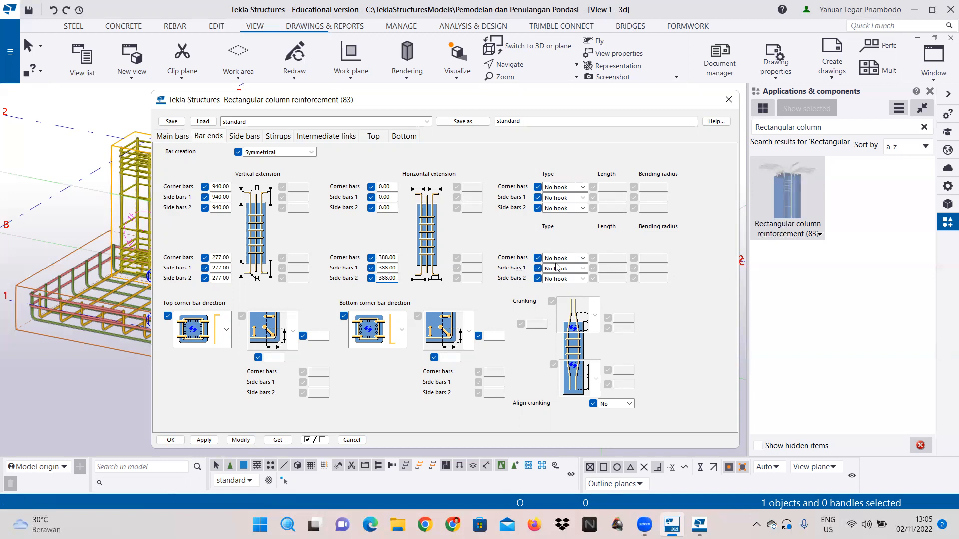
- Set the bottom hook type of the column's corner bars, side bars 1 and side bars 2 to -135
left_click(583, 258)
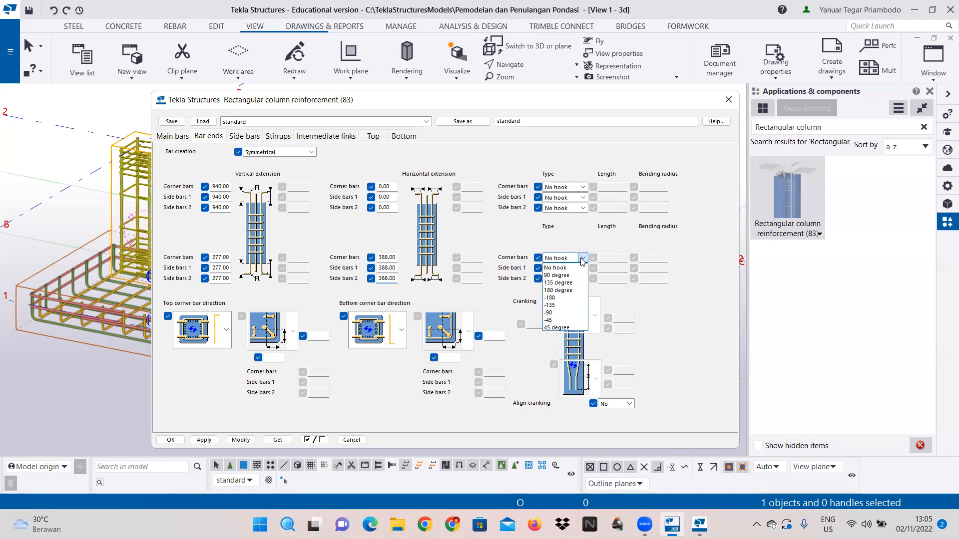
left_click(552, 305)
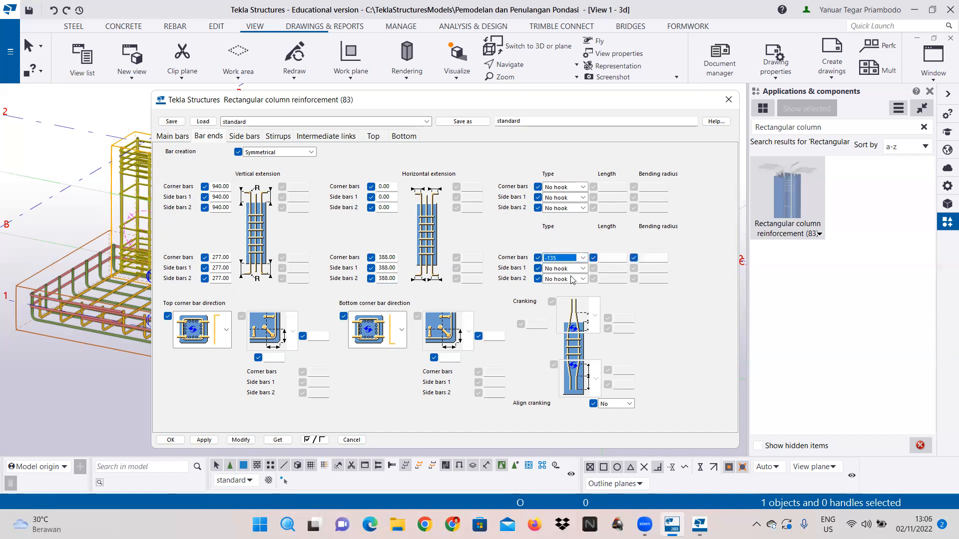
left_click(582, 269)
left_click(557, 316)
left_click(582, 279)
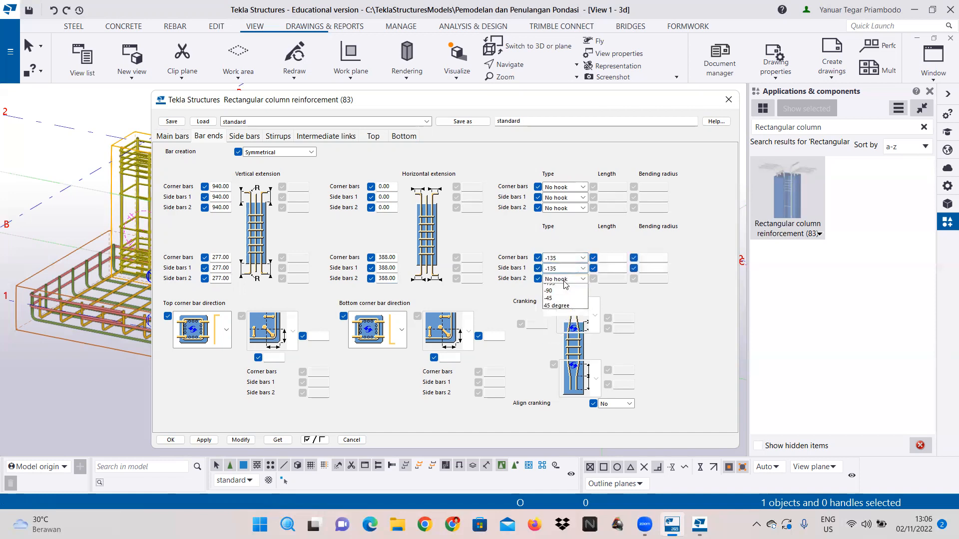
left_click(563, 326)
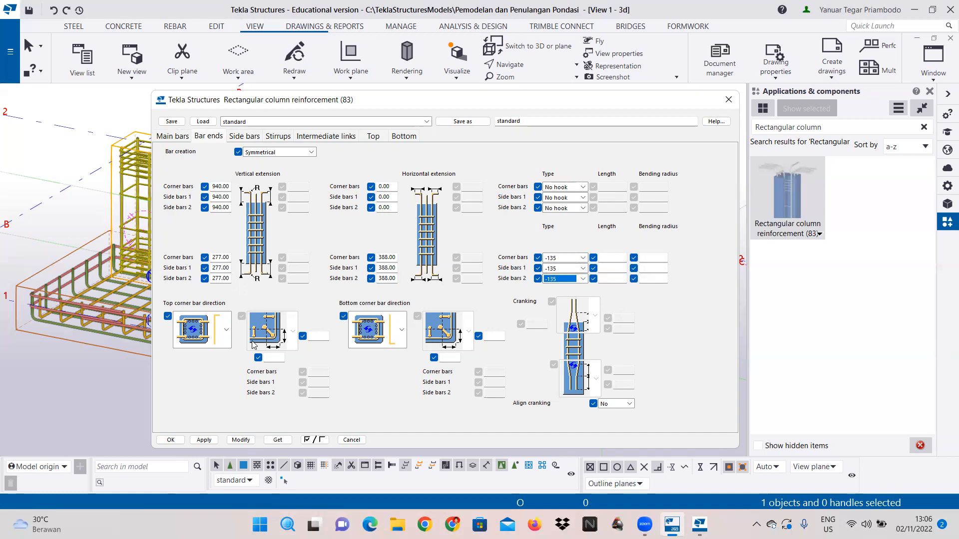
- Set the top corner bar direction to the diagonal cranked option, with both corner bar offsets at 85 mm
left_click(228, 335)
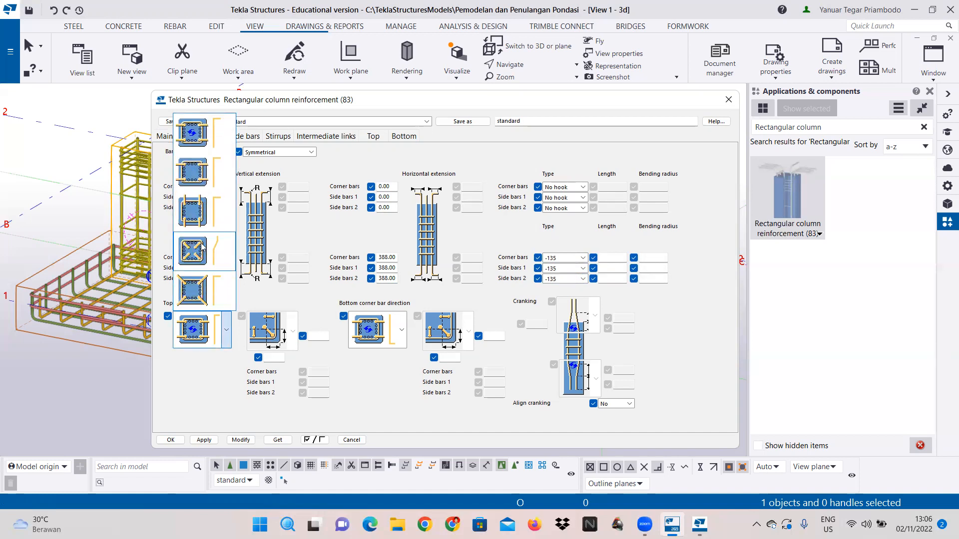
left_click(214, 248)
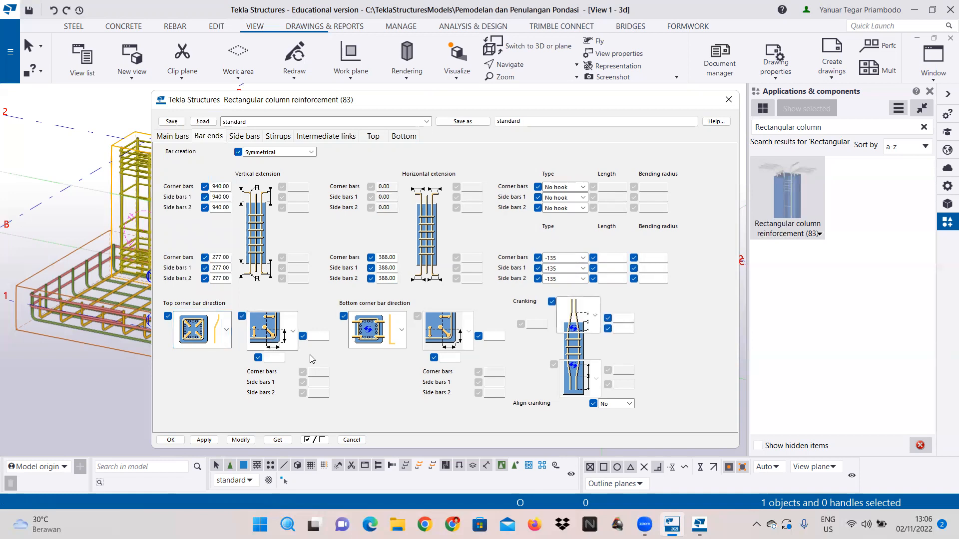
left_click(318, 337)
type("85")
left_click(279, 358)
type("85")
- Set the two top cranking dimensions to 0 and 250 mm and apply them to the column reinforcement
left_click(621, 317)
type("0")
left_click(630, 327)
type("250")
left_click(245, 440)
middle_click_drag(102, 357, 54, 413)
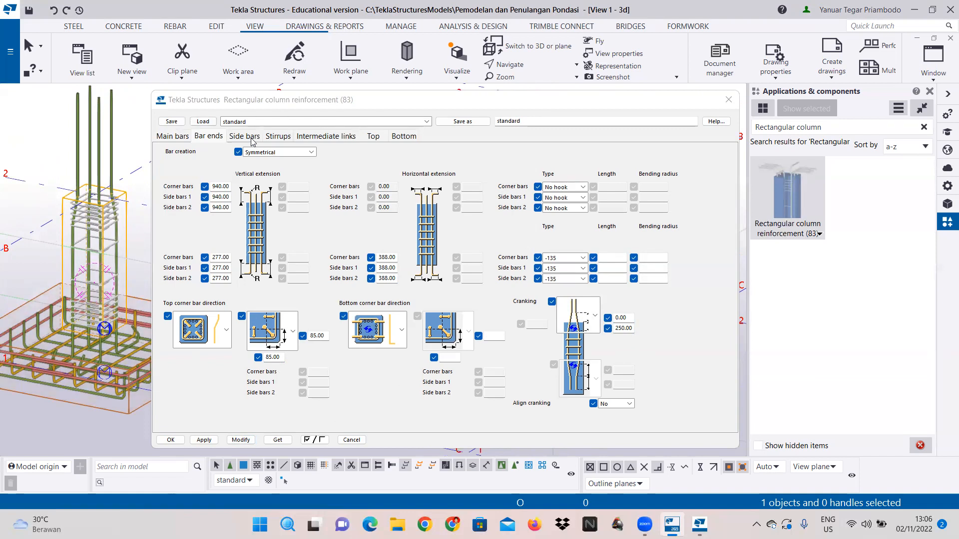
- Set both side bars 1 and side bars 2 to grade T size 16 with a 32 mm bending radius
left_click(244, 136)
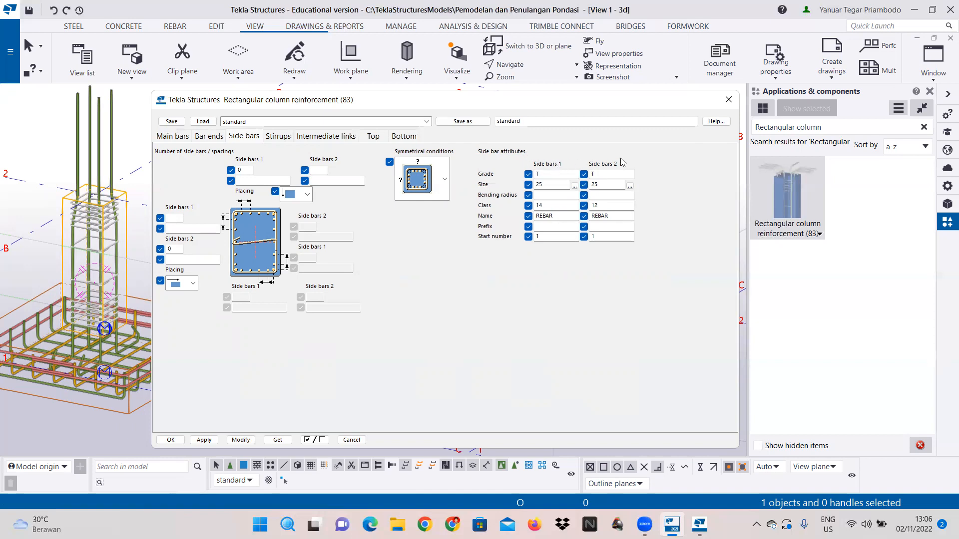
left_click(574, 186)
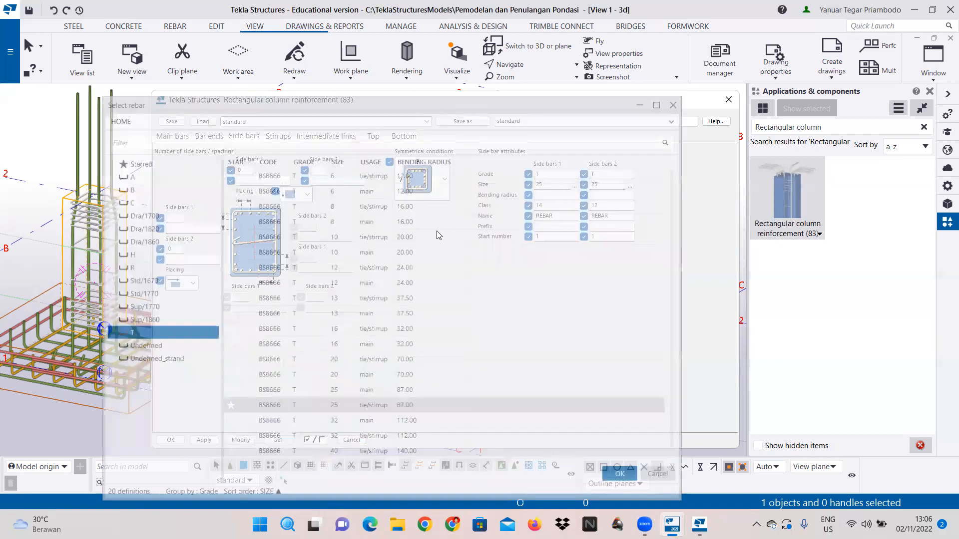
left_click(364, 331)
left_click(623, 491)
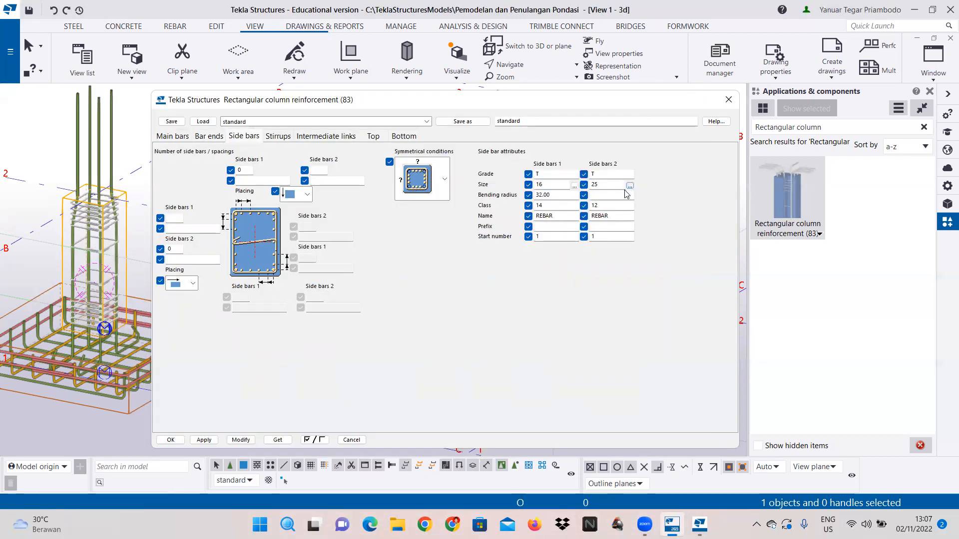
left_click(630, 185)
left_click(398, 335)
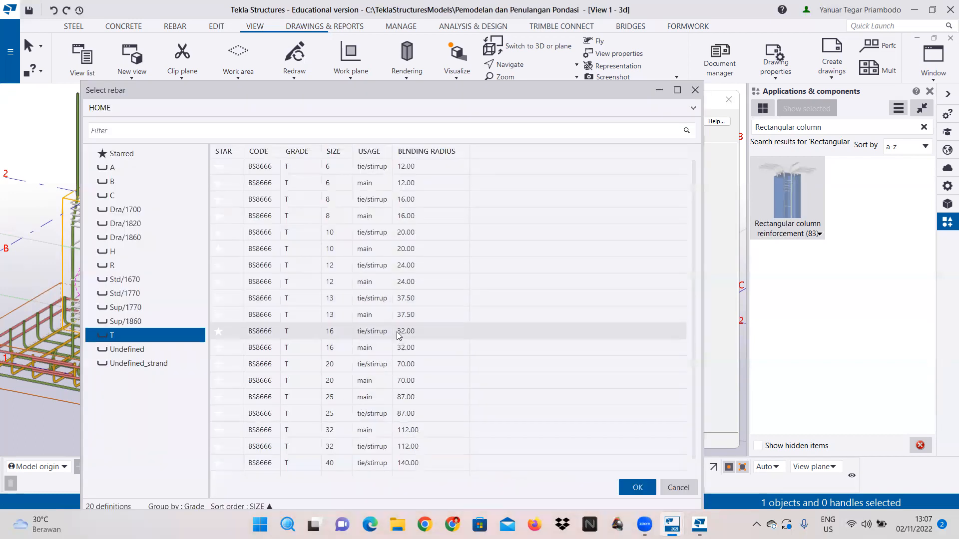
left_click(637, 487)
- Set the class of side bars 1 and side bars 2 to 13 and apply the change to the column
left_click_drag(547, 205, 539, 208)
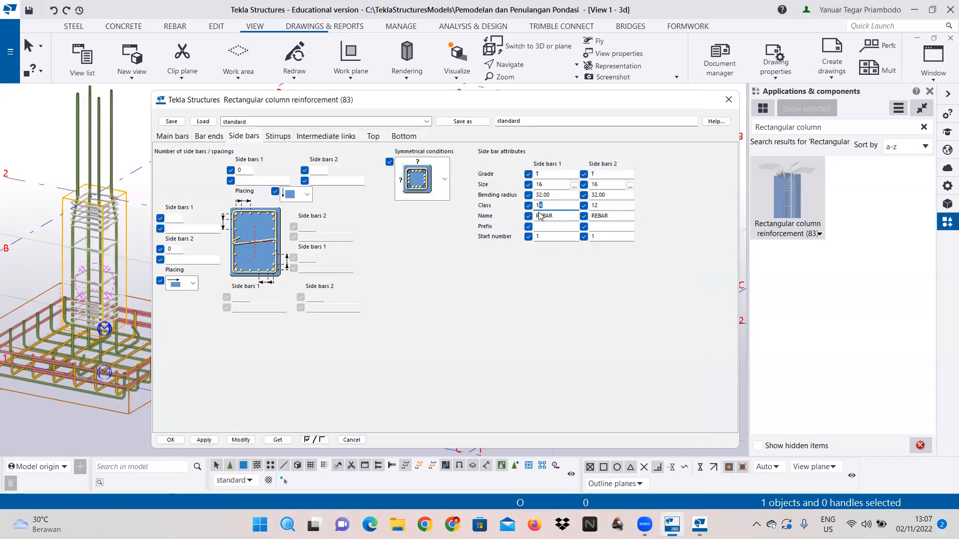
type("3")
left_click(608, 206)
left_click_drag(609, 208, 594, 209)
type("3")
left_click(245, 440)
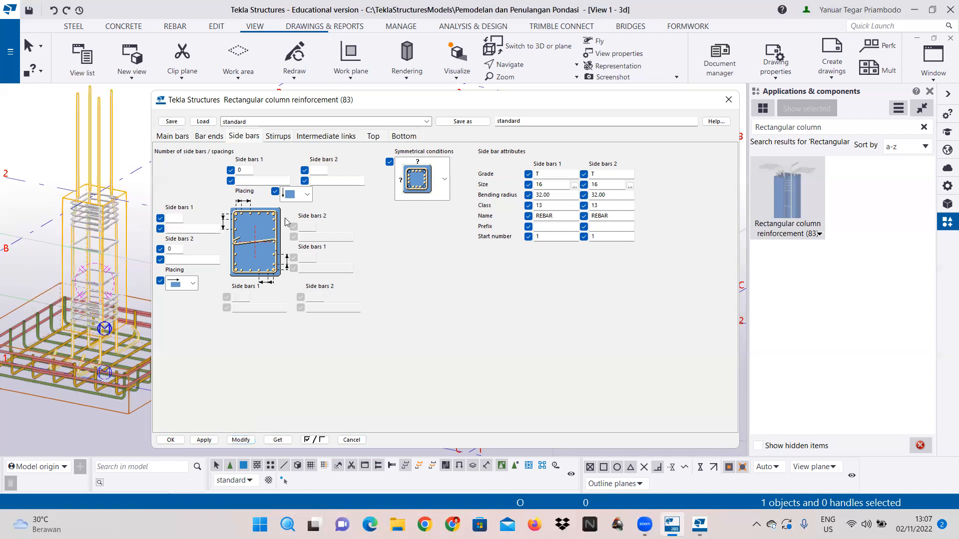
- Set the spacing of column stirrup groups 1, 3 and 5 to 150 mm
left_click(281, 139)
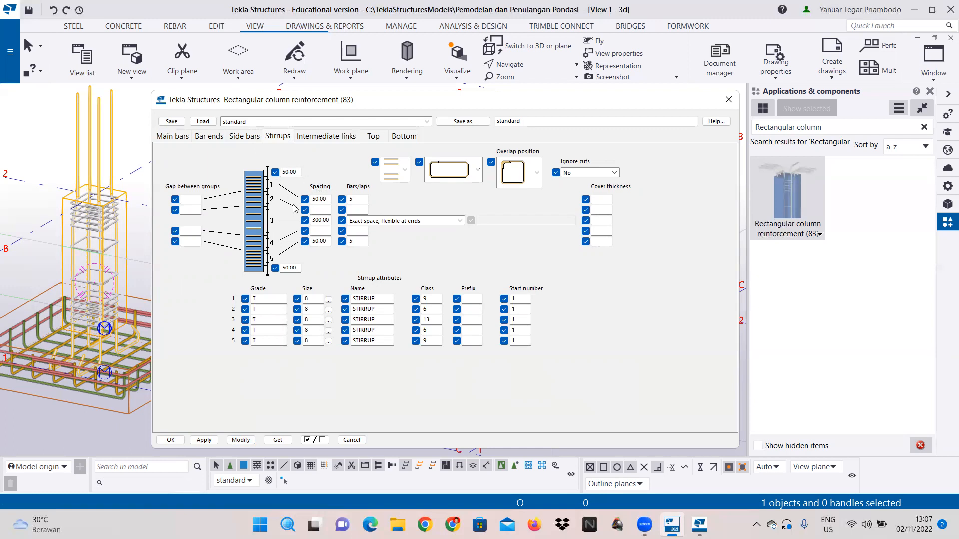
left_click(314, 200)
type("1")
left_click_drag(319, 220, 306, 220)
type("15")
left_click(314, 241)
type("1")
- Set the number of bars in stirrup groups 1 and 5 to 2
double_click(359, 200)
type("2")
double_click(356, 240)
type("2")
- Set the bar size of the first three stirrup groups to 10, choosing from grade T
left_click(328, 300)
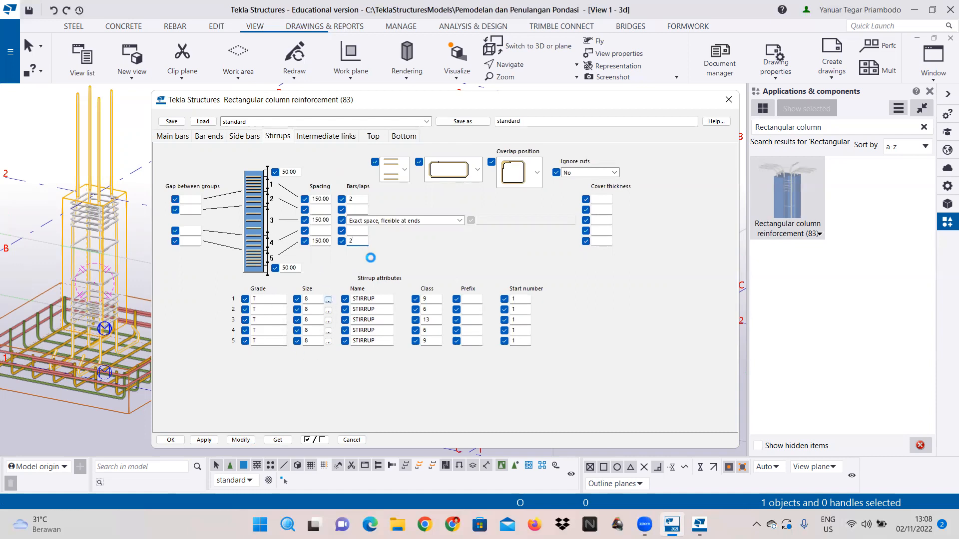
left_click(372, 232)
left_click(635, 485)
left_click(328, 318)
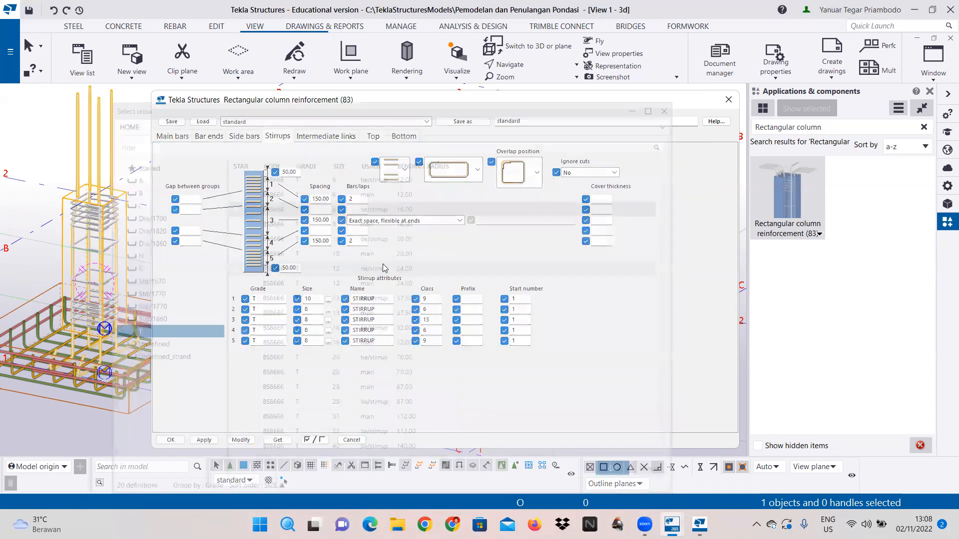
left_click(399, 233)
left_click(636, 485)
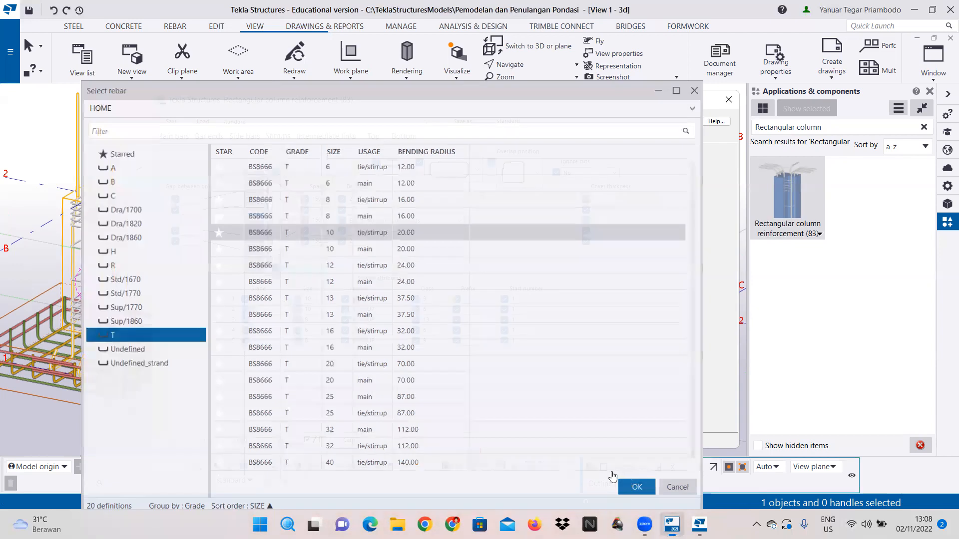
left_click(328, 320)
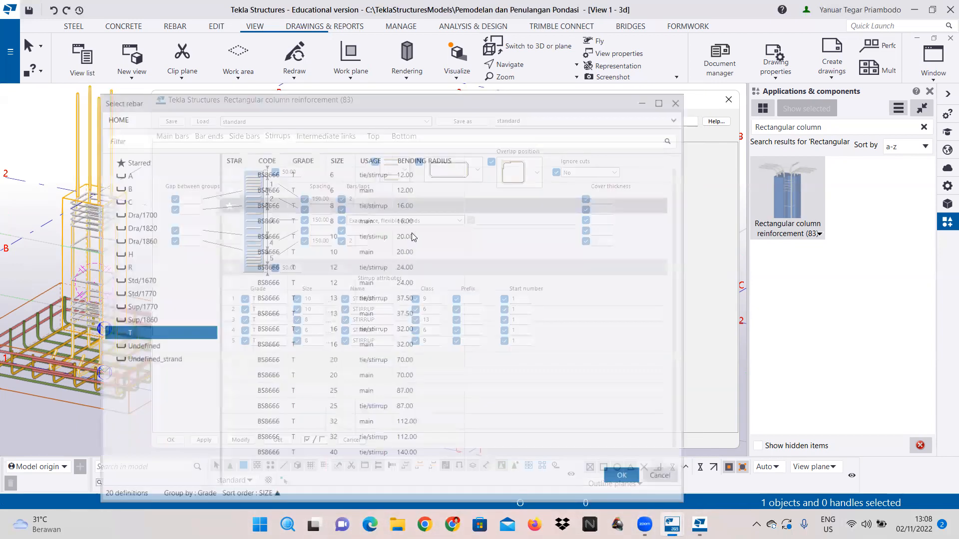
left_click(636, 487)
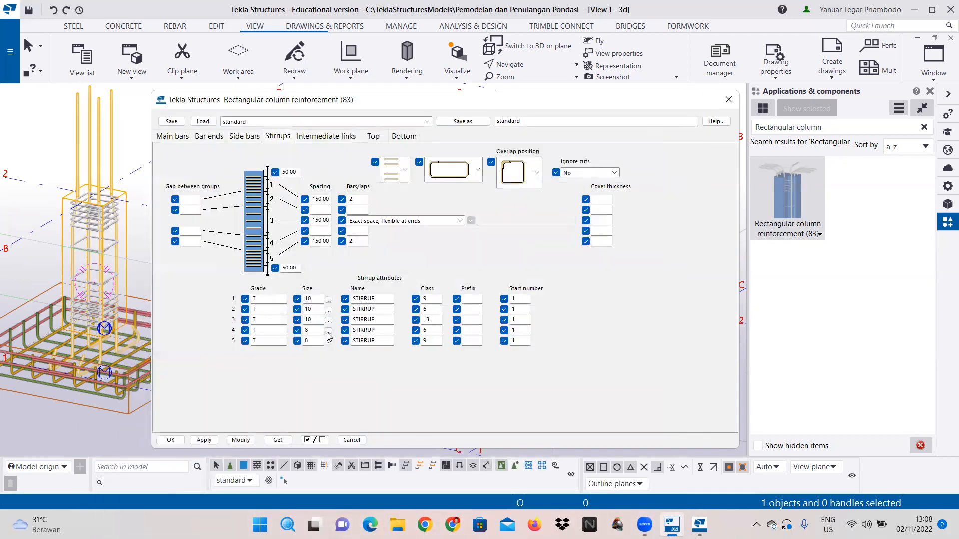
- Set the bar size of stirrup groups 4 and 5 to the grade T size 10 tie/stirrup
left_click(328, 331)
left_click(399, 233)
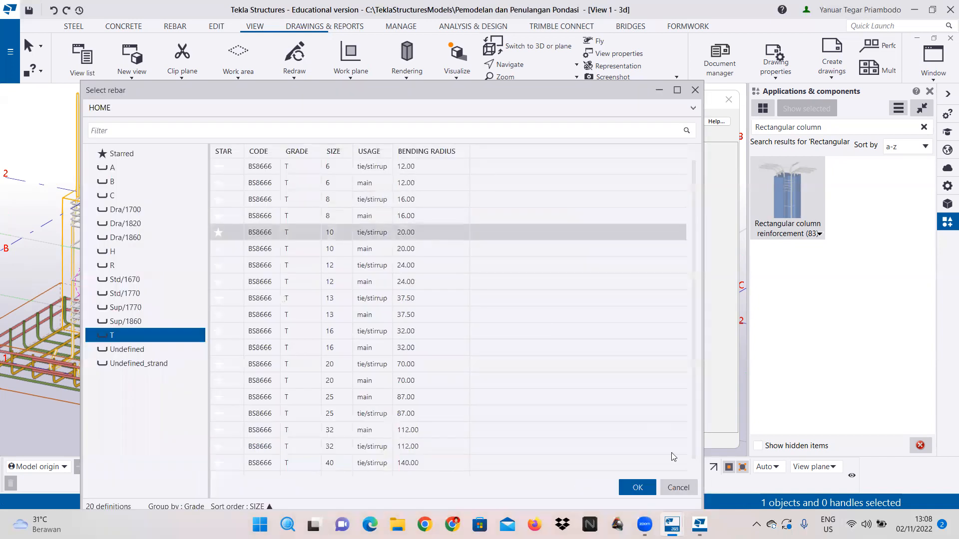
left_click(636, 487)
left_click(329, 341)
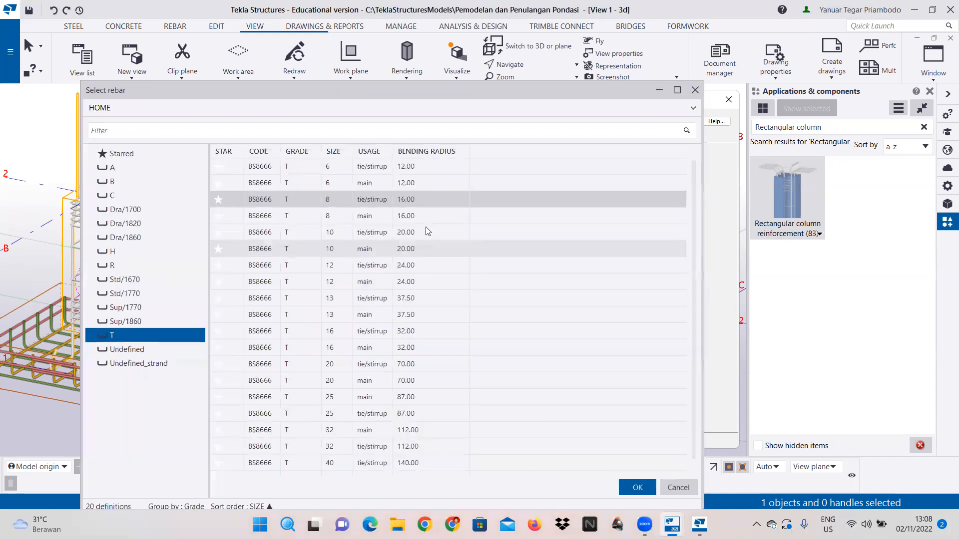
left_click(426, 232)
left_click(637, 487)
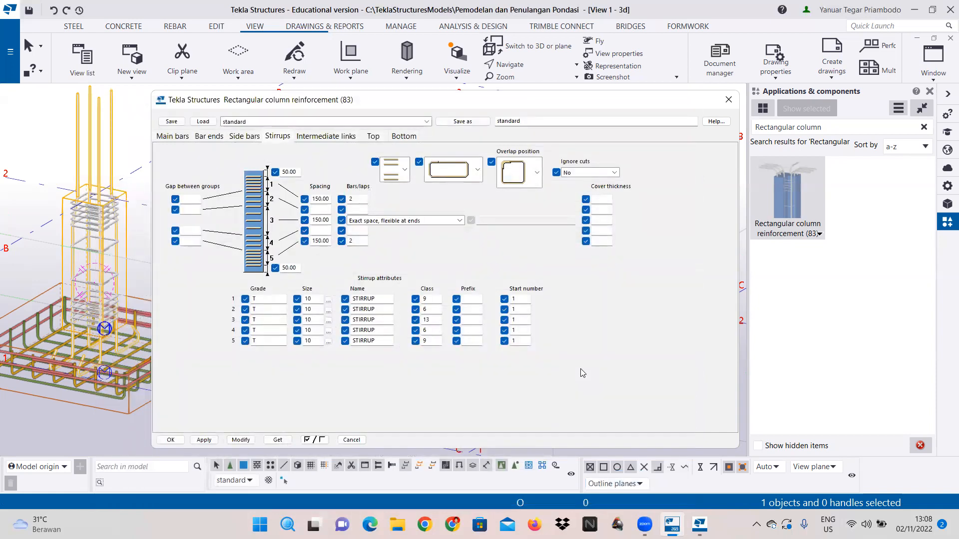
- Change the stirrup shape to the closed rectangle with both end hooks bent inward at one corner
left_click(478, 171)
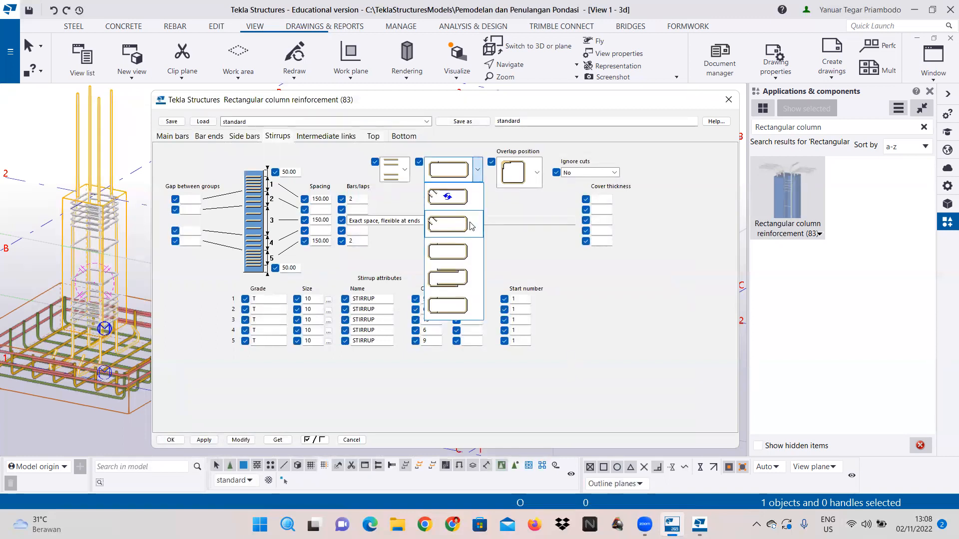
left_click(439, 223)
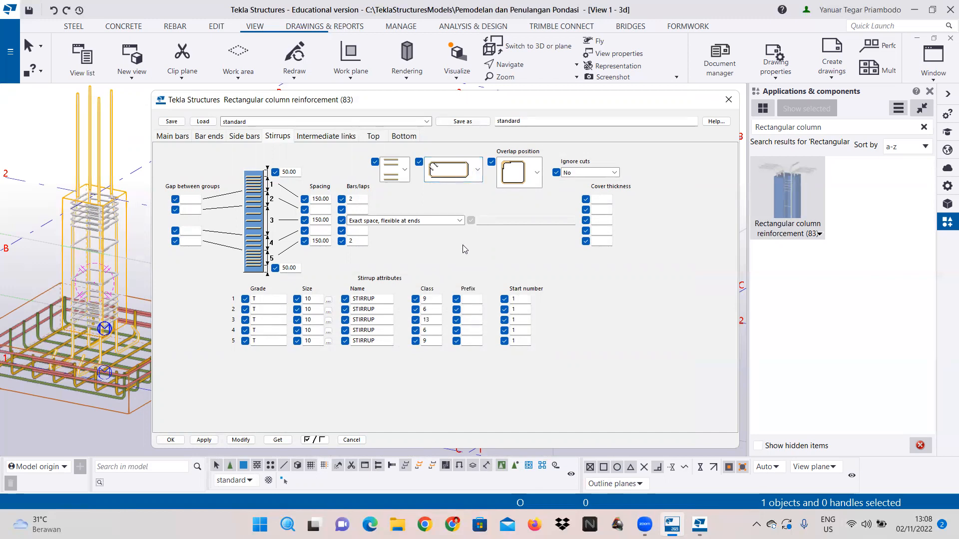
left_click(477, 173)
left_click(458, 221)
- Review the column's bar and stirrup settings, apply them to the reinforcement, and close the component properties
left_click(244, 136)
left_click(208, 136)
left_click(172, 136)
left_click(278, 135)
left_click(333, 135)
left_click(279, 136)
left_click(247, 440)
left_click(169, 439)
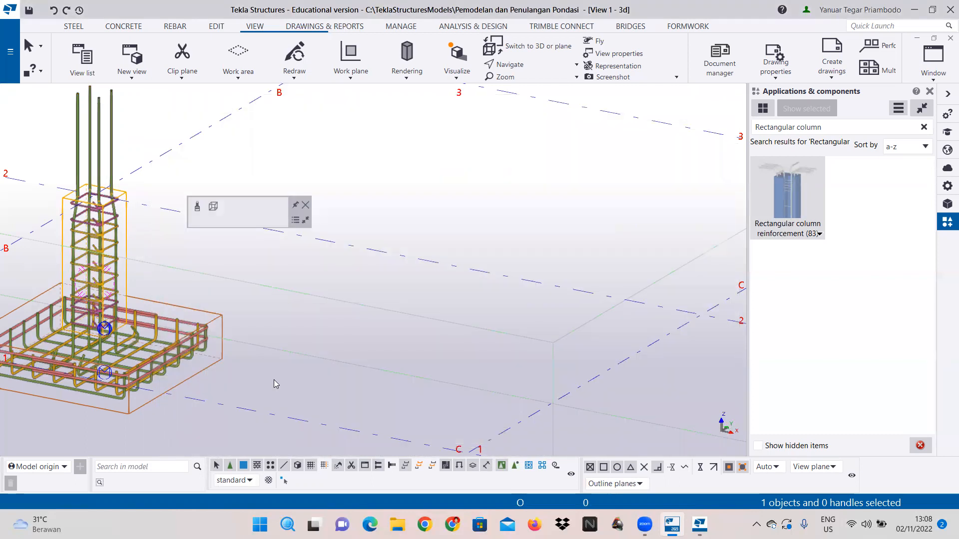
- Examine the column and footing reinforcement in the 3D view
middle_click_drag(285, 347, 450, 306, "ctrl")
scroll(443, 313, "down", 1)
left_click(308, 207)
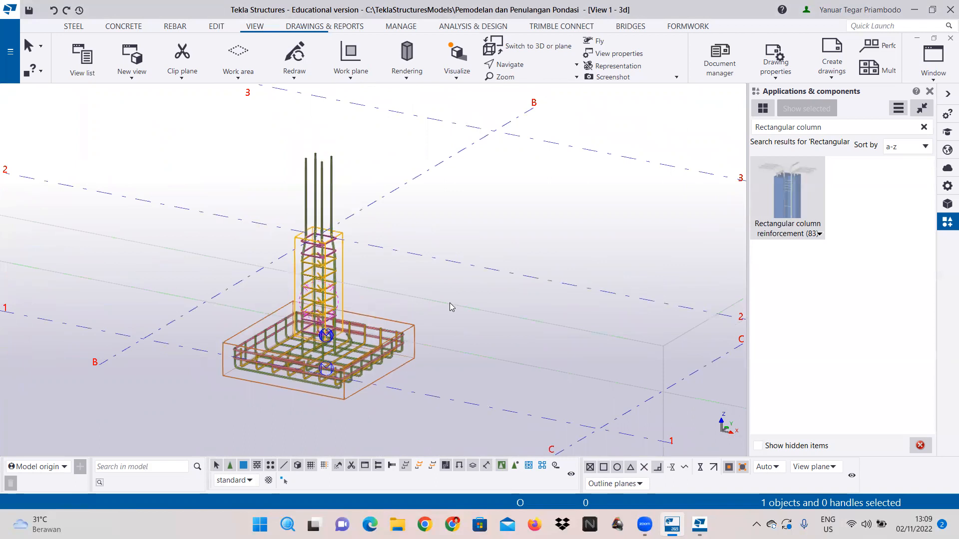
middle_click_drag(438, 288, 469, 280)
scroll(469, 279, "up", 1)
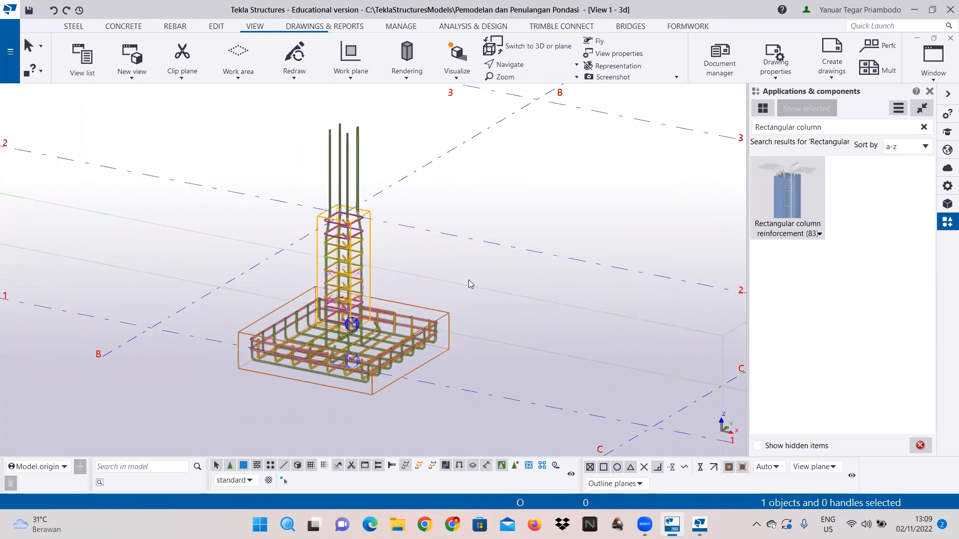
scroll(468, 280, "up", 1)
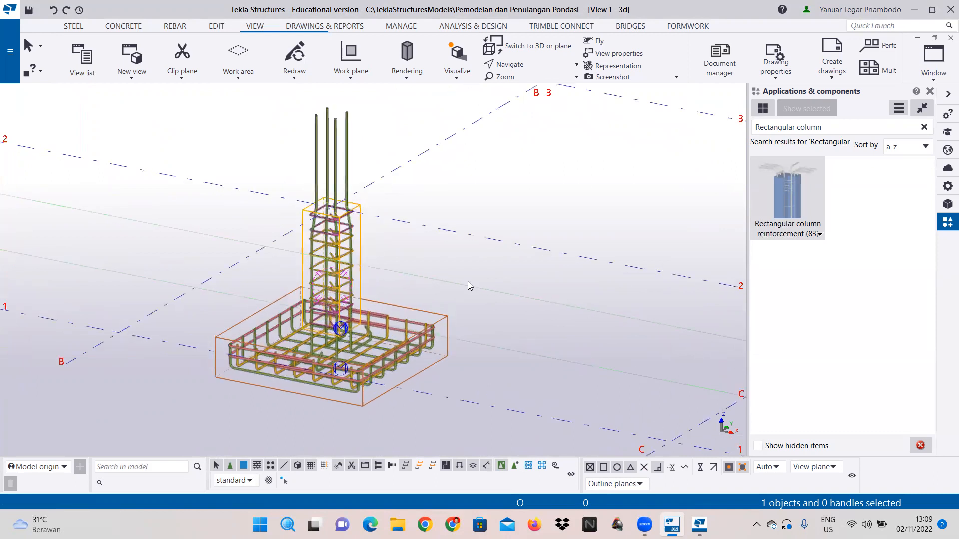
scroll(467, 281, "down", 1)
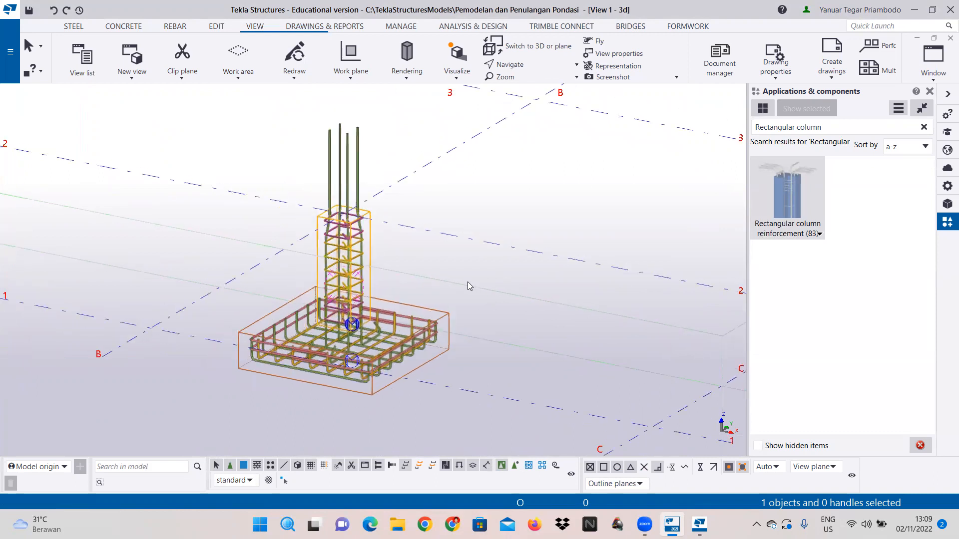
- Open the Grid B elevation view and render its parts as wireframe to expose the column and footing reinforcement
left_click(933, 59)
left_click(923, 203)
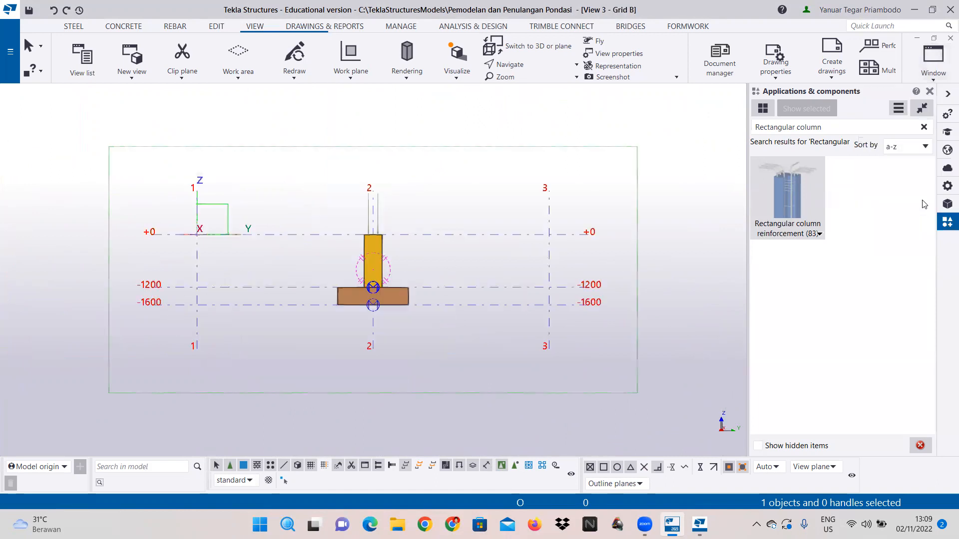
left_click(407, 65)
left_click(429, 97)
scroll(400, 237, "up", 4)
scroll(380, 241, "up", 1)
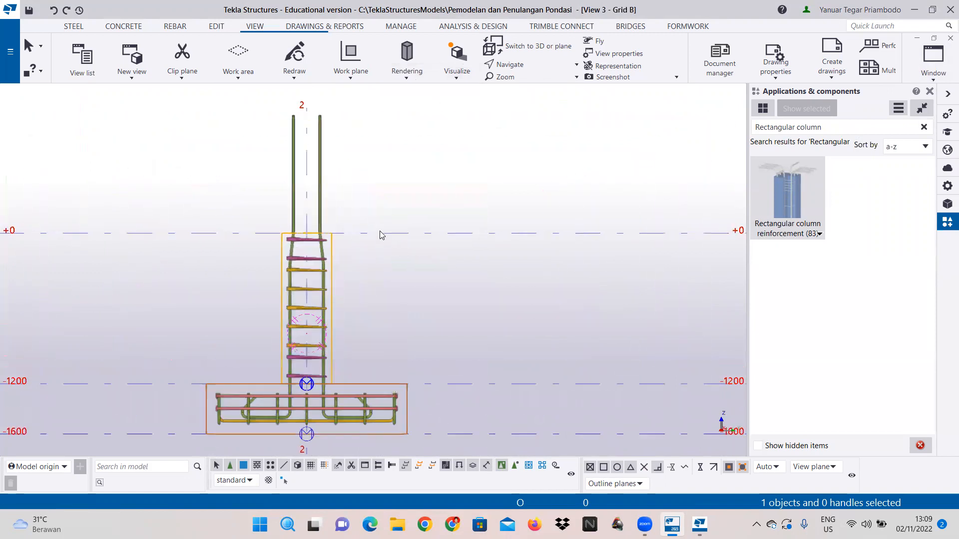
middle_click_drag(380, 230, 417, 203)
- Open the Plan -1200 view and render its parts as wireframe, focusing on the footing at grid 2-B
left_click(931, 78)
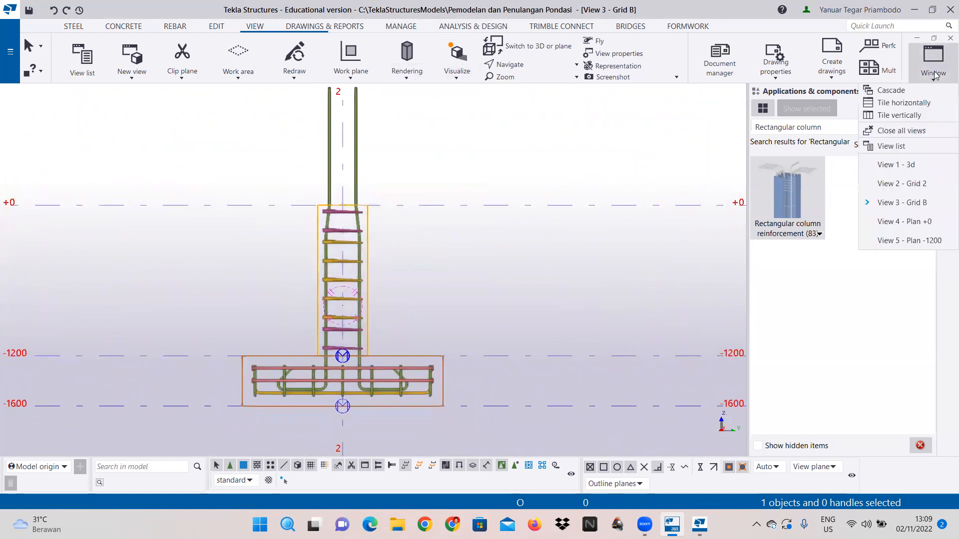
left_click(902, 239)
left_click(407, 65)
left_click(428, 99)
scroll(373, 235, "up", 1)
scroll(373, 235, "up", 4)
scroll(420, 273, "up", 8)
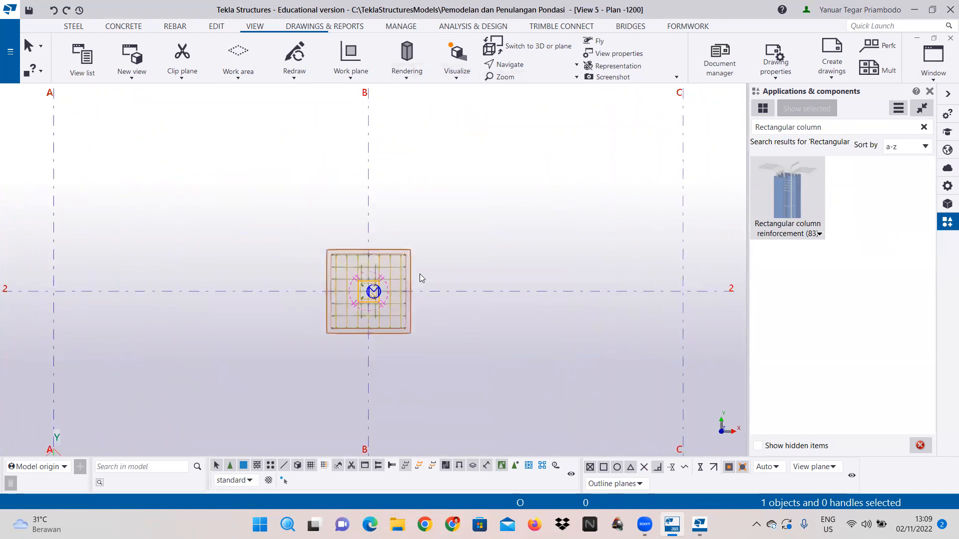
middle_click_drag(421, 265, 545, 227)
scroll(518, 221, "up", 1)
scroll(509, 247, "up", 2)
scroll(546, 228, "up", 1)
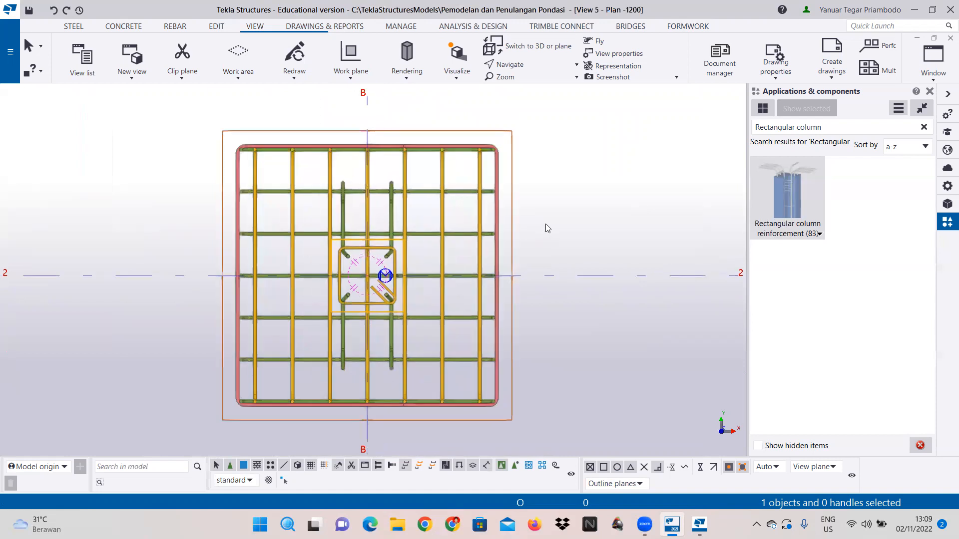